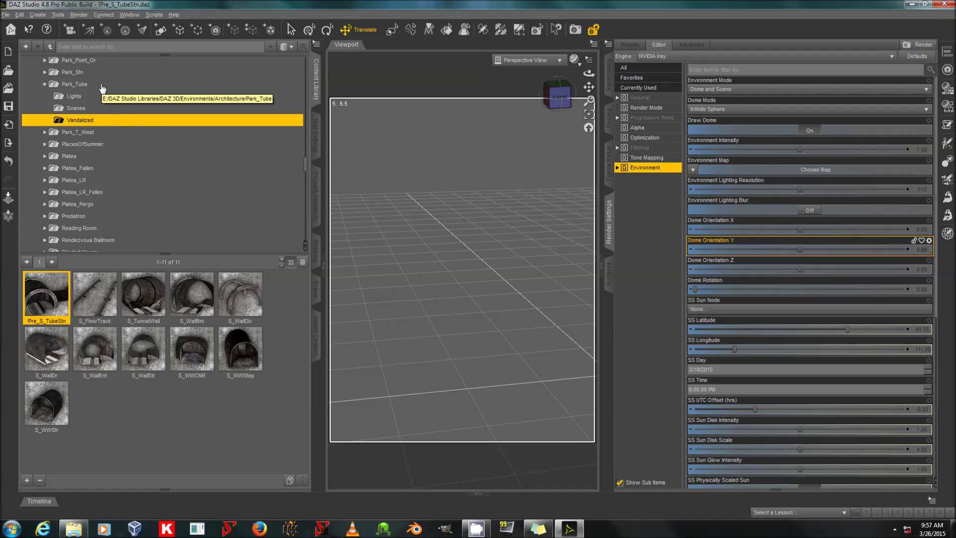
- Load the !Pre_S_TubeStn preset and create a new camera using the perspective view's active viewport transforms
{"action": "double_click", "coordinate": [47, 322]}
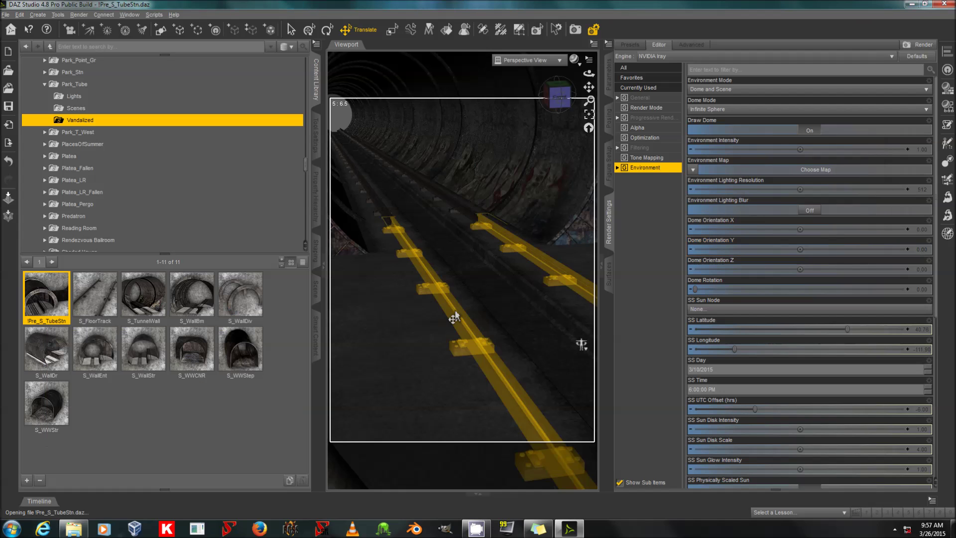
{"action": "left_click_drag", "start_coordinate": [589, 74], "coordinate": [581, 70]}
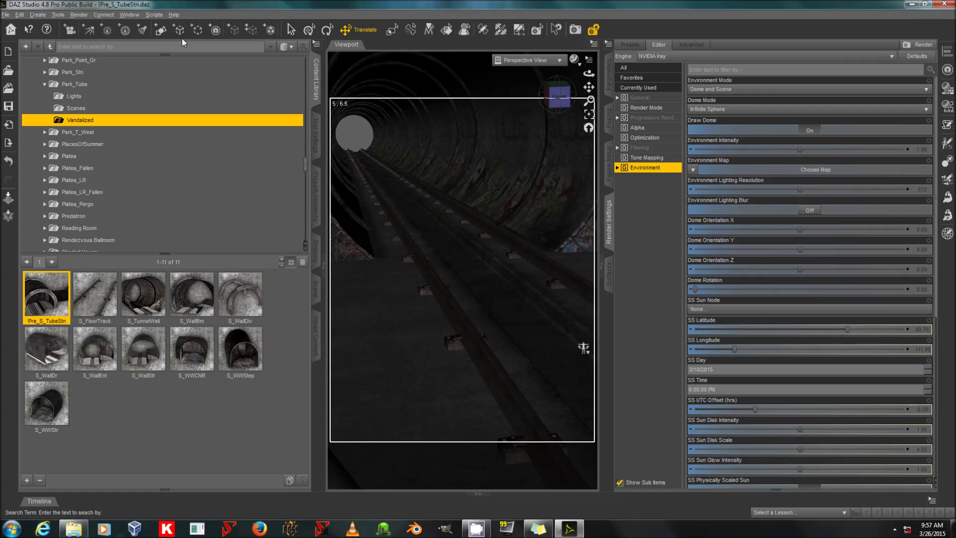
{"action": "left_click", "coordinate": [32, 15]}
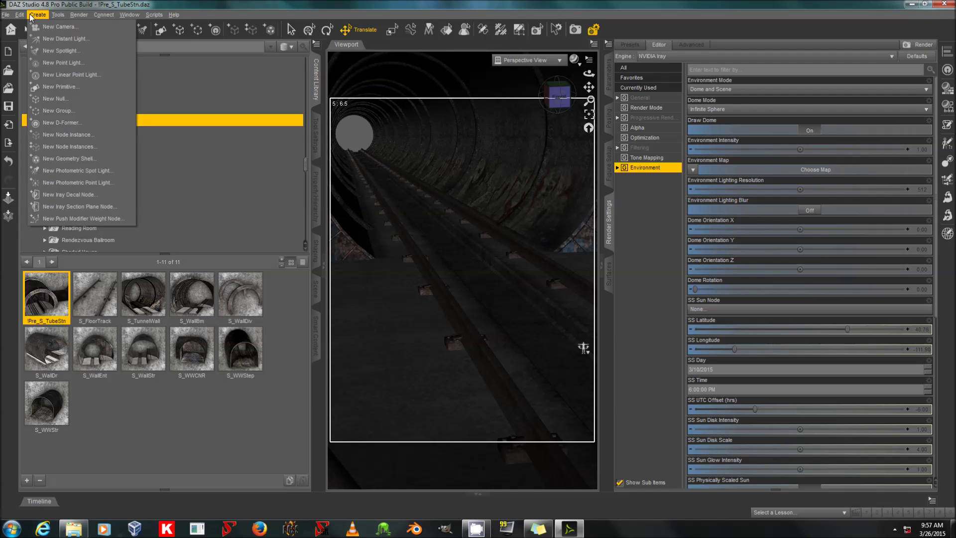
{"action": "left_click", "coordinate": [91, 33]}
{"action": "left_click", "coordinate": [442, 302]}
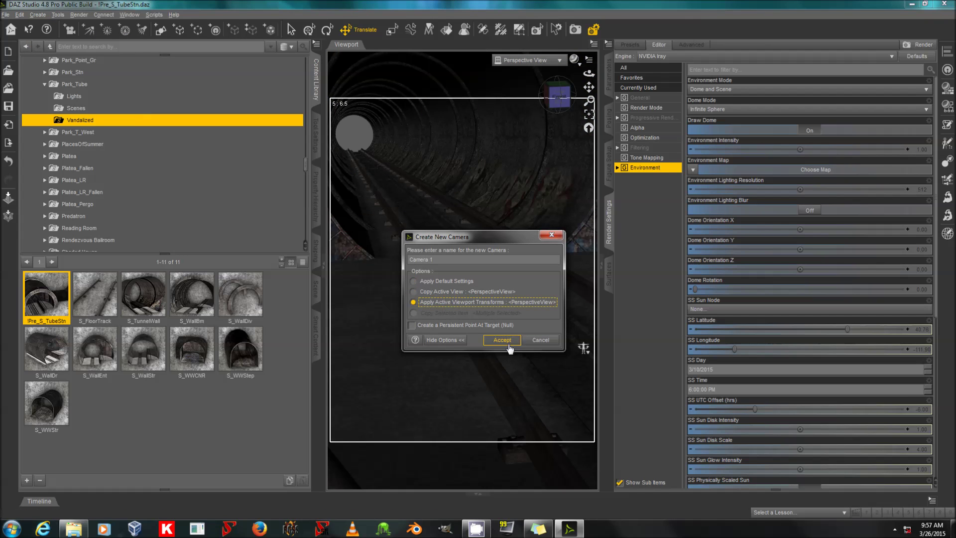
{"action": "left_click", "coordinate": [502, 340]}
- Set the new camera's Headlamp Mode to Off
{"action": "left_click", "coordinate": [315, 288]}
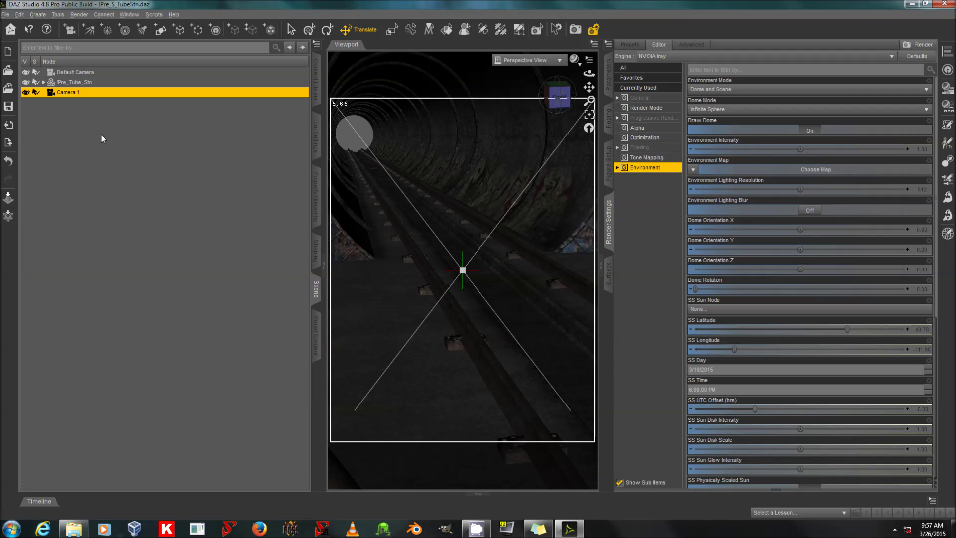
{"action": "left_click", "coordinate": [609, 75]}
{"action": "left_click", "coordinate": [656, 180]}
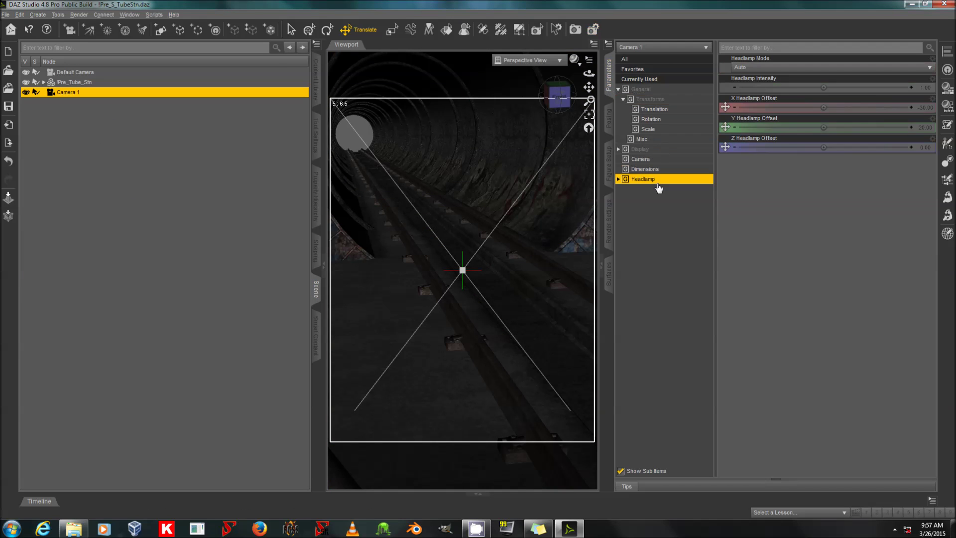
{"action": "left_click", "coordinate": [778, 65]}
{"action": "left_click", "coordinate": [754, 100]}
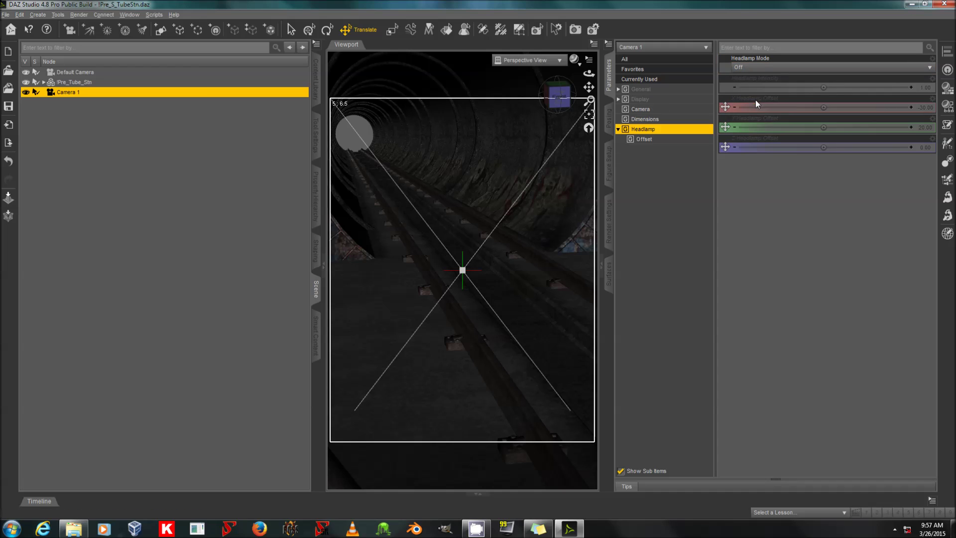
- Examine the tube station's tunnel from the outside and along the tracks inside
{"action": "scroll", "coordinate": [480, 251], "scroll_direction": "down", "scroll_amount": 10}
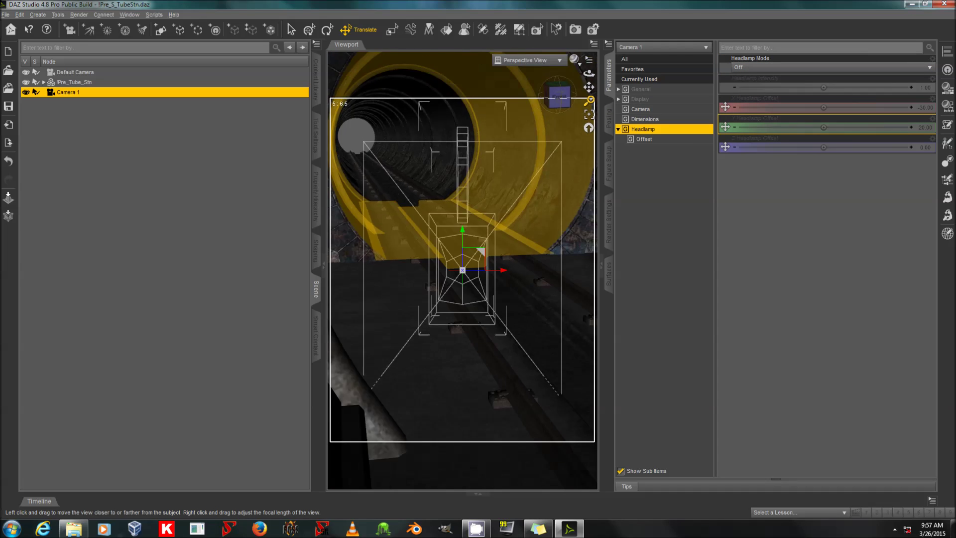
{"action": "left_click", "coordinate": [480, 251]}
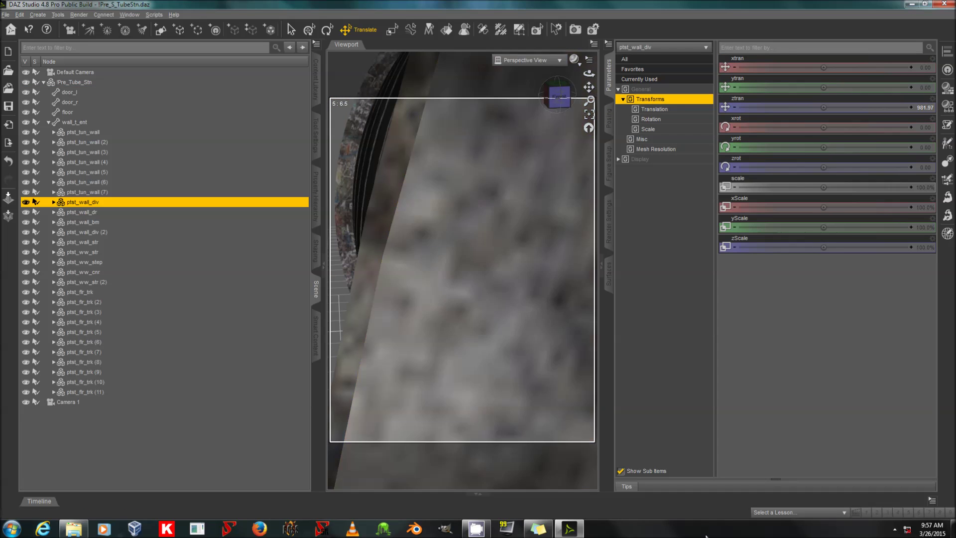
{"action": "left_click_drag", "start_coordinate": [589, 74], "coordinate": [591, 100]}
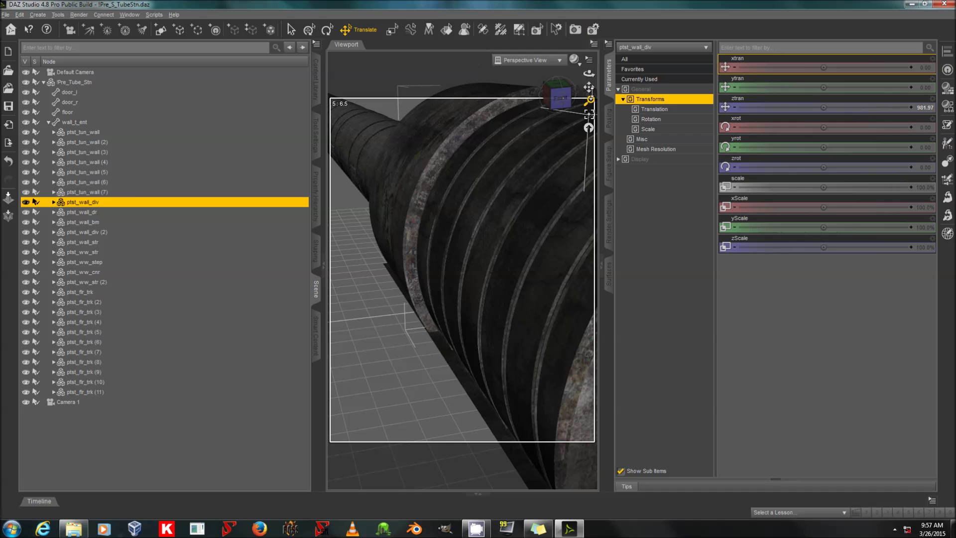
{"action": "left_click_drag", "start_coordinate": [589, 88], "coordinate": [562, 79]}
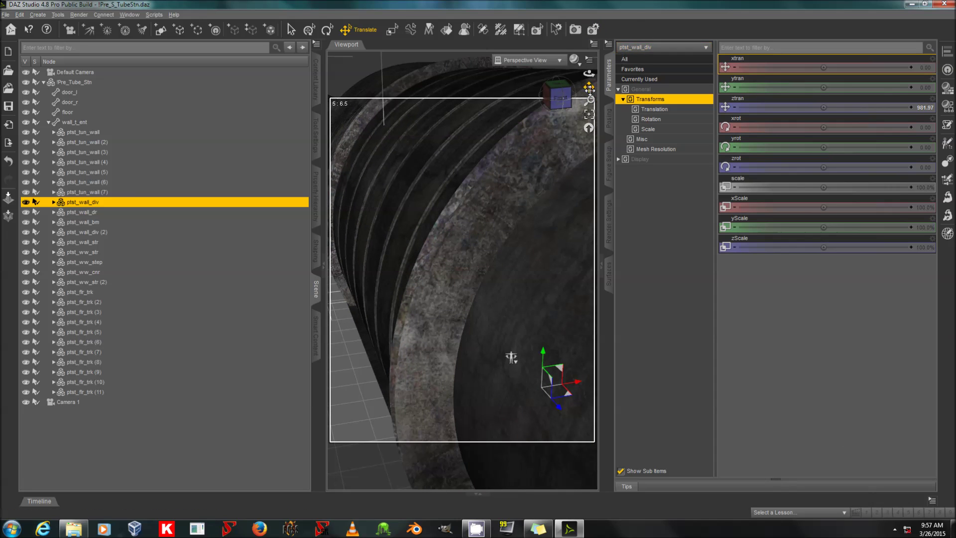
{"action": "left_click_drag", "start_coordinate": [588, 88], "coordinate": [557, 77]}
{"action": "left_click_drag", "start_coordinate": [479, 348], "coordinate": [388, 315]}
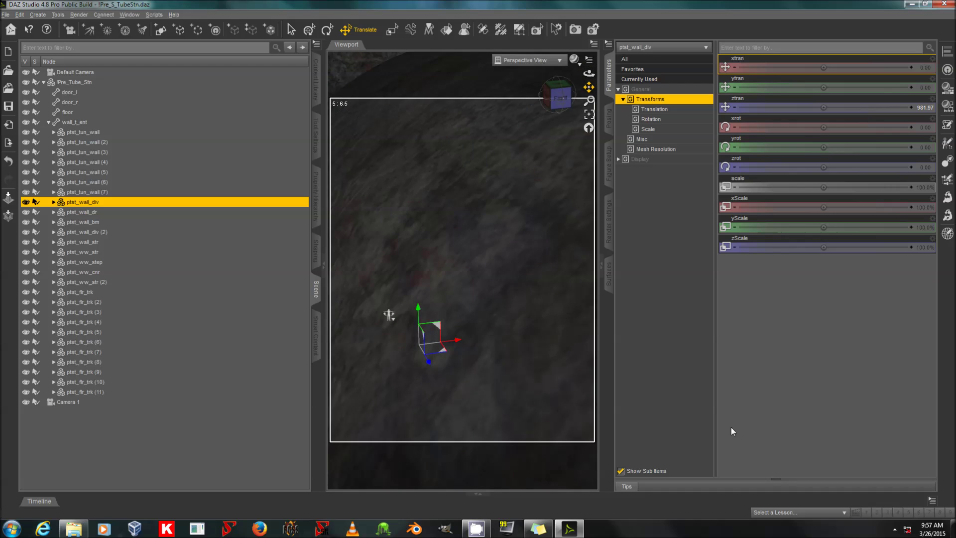
{"action": "left_click_drag", "start_coordinate": [589, 88], "coordinate": [545, 35]}
{"action": "left_click_drag", "start_coordinate": [589, 74], "coordinate": [560, 54]}
{"action": "left_click_drag", "start_coordinate": [588, 87], "coordinate": [420, 267]}
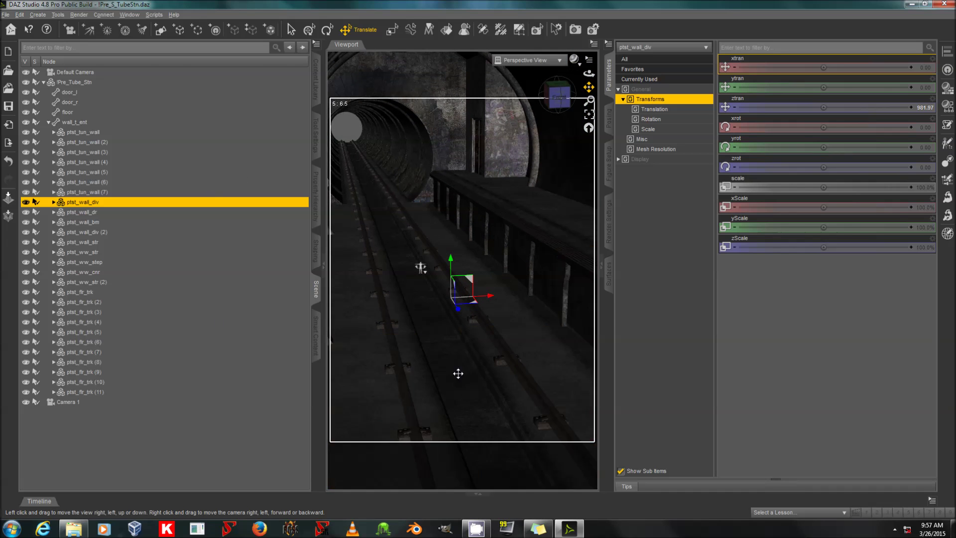
{"action": "left_click_drag", "start_coordinate": [588, 101], "coordinate": [588, 136]}
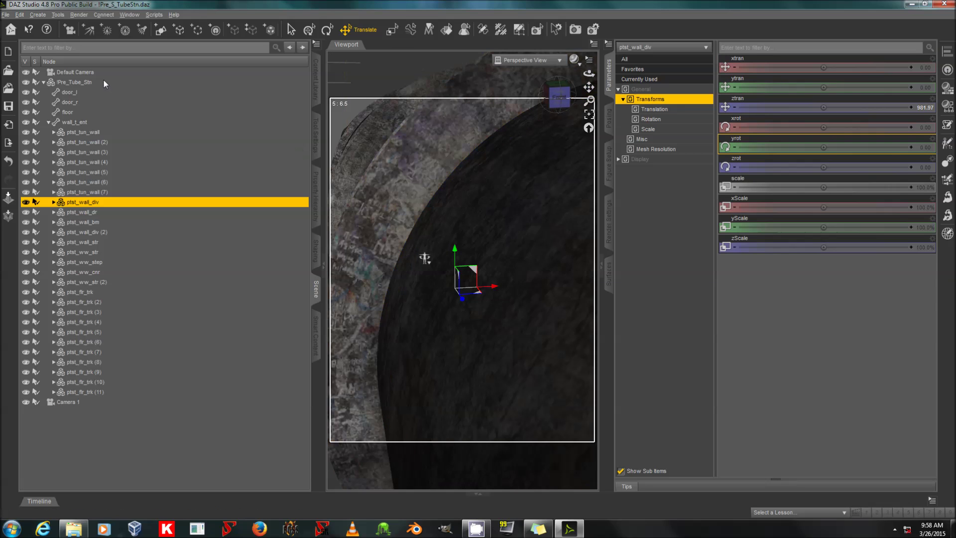
- Frame the default camera and then Camera 1 to bring the view back inside the tunnel
{"action": "left_click", "coordinate": [77, 72]}
{"action": "left_click", "coordinate": [589, 115]}
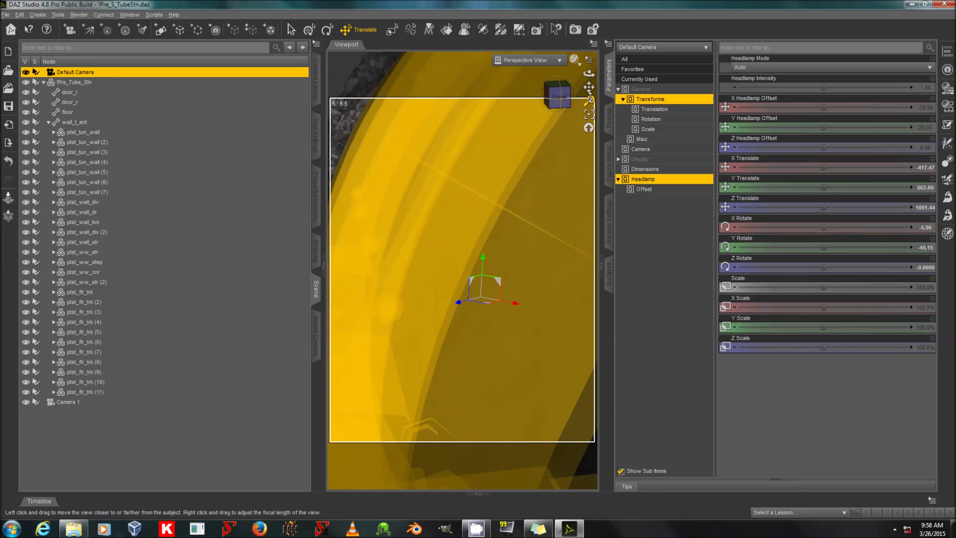
{"action": "left_click", "coordinate": [118, 404]}
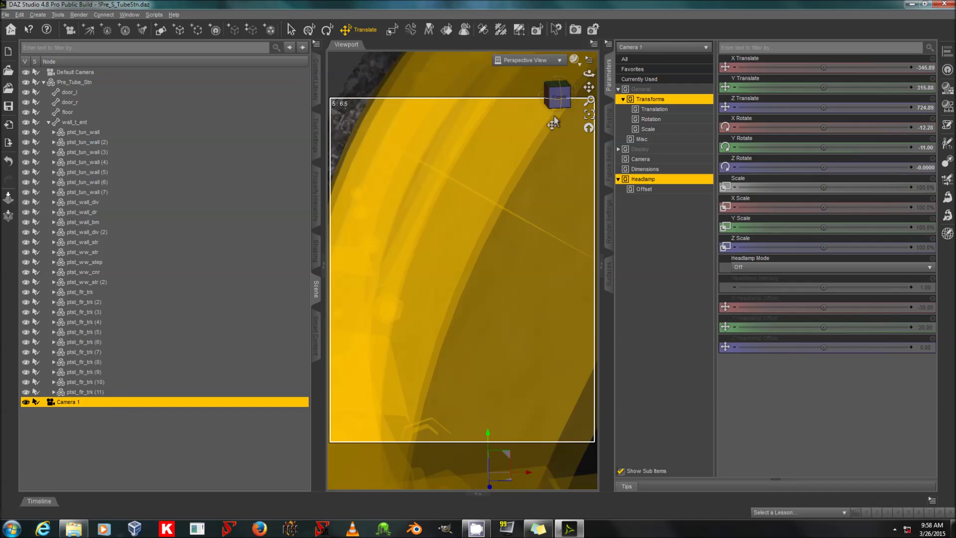
{"action": "left_click", "coordinate": [590, 115]}
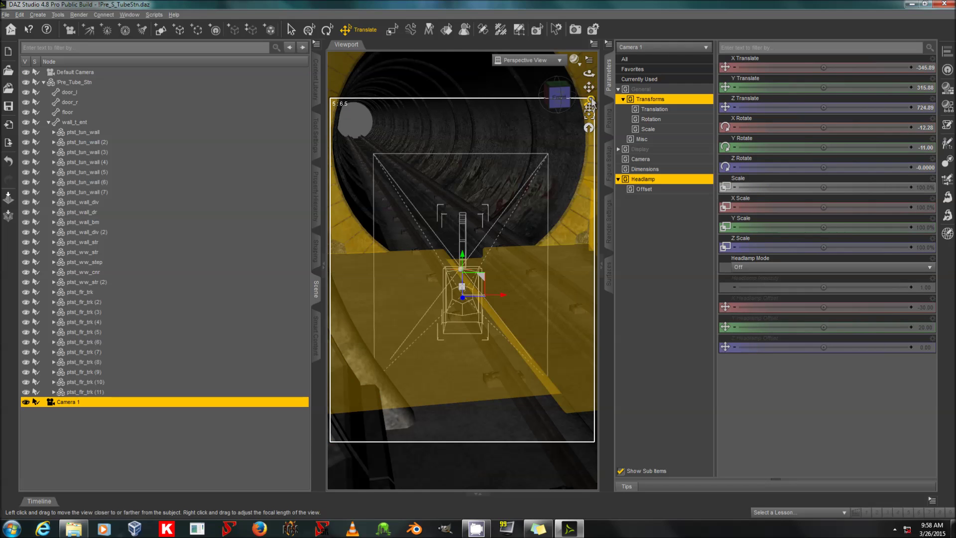
- Create a cylinder primitive 1 m high and 1 m in diameter with 1 segment and 12 sides, and select it
{"action": "left_click", "coordinate": [39, 14]}
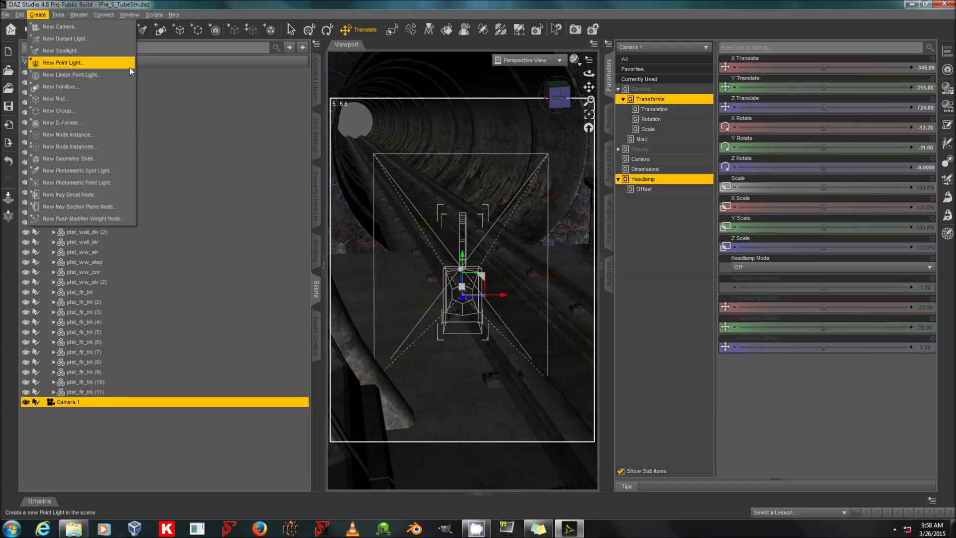
{"action": "left_click", "coordinate": [97, 87]}
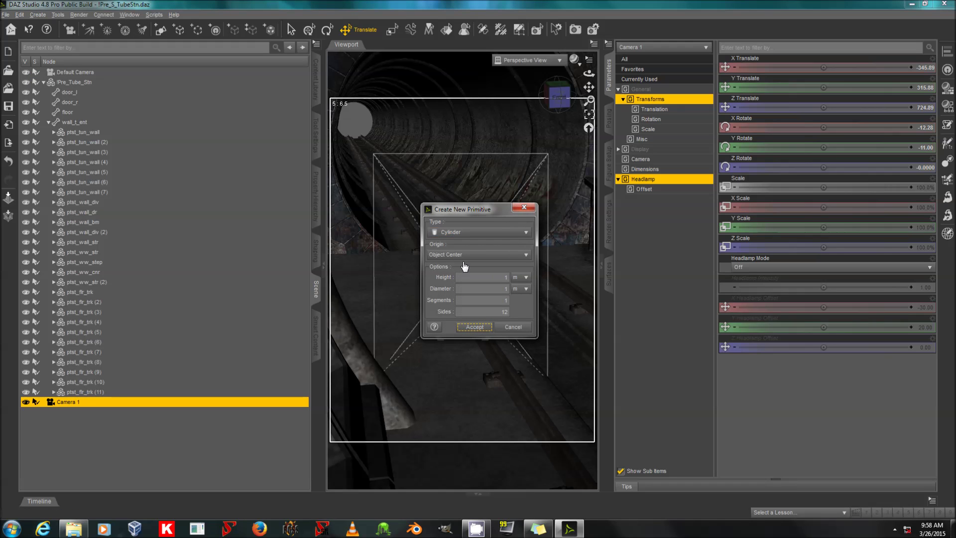
{"action": "left_click", "coordinate": [476, 327]}
{"action": "left_click", "coordinate": [92, 414]}
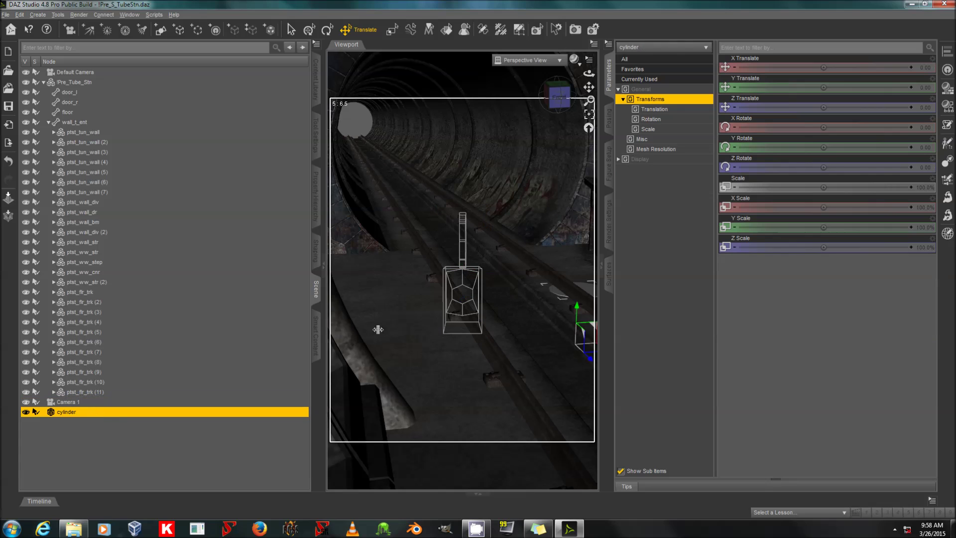
- Move the cylinder up and sideways into the tunnel opening and set its X Rotate to 90
{"action": "left_click_drag", "start_coordinate": [823, 69], "coordinate": [845, 90]}
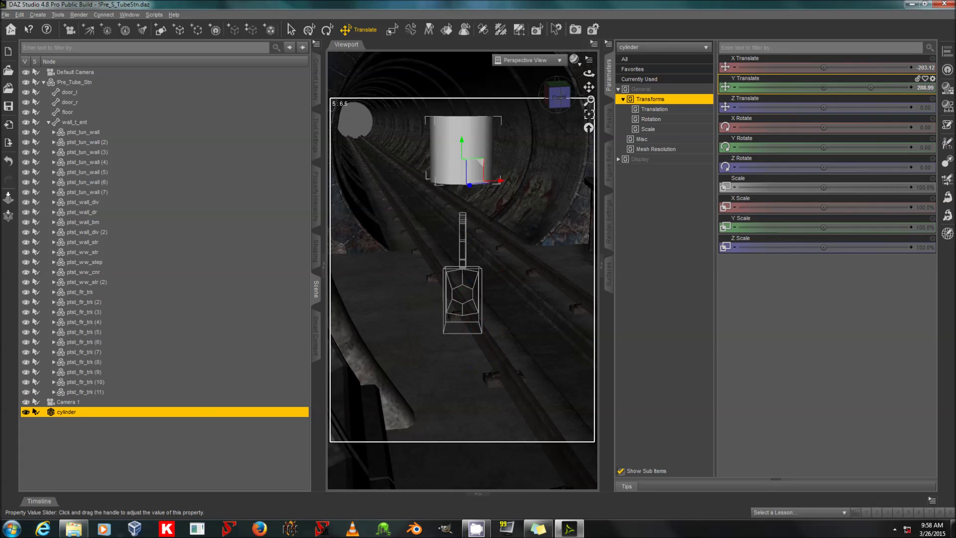
{"action": "left_click_drag", "start_coordinate": [833, 129], "coordinate": [905, 134]}
{"action": "left_click", "coordinate": [905, 130]}
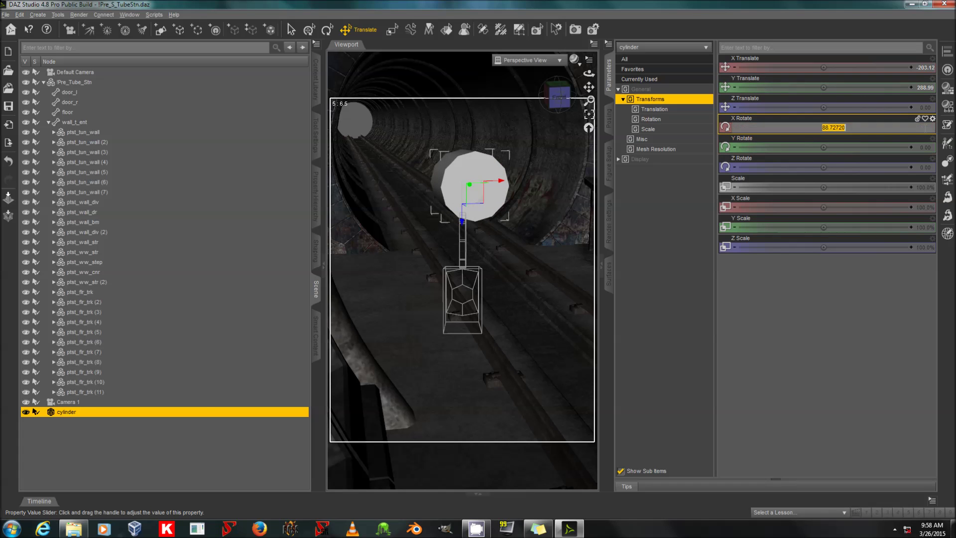
{"action": "type", "text": "90"}
{"action": "key", "text": "Return"}
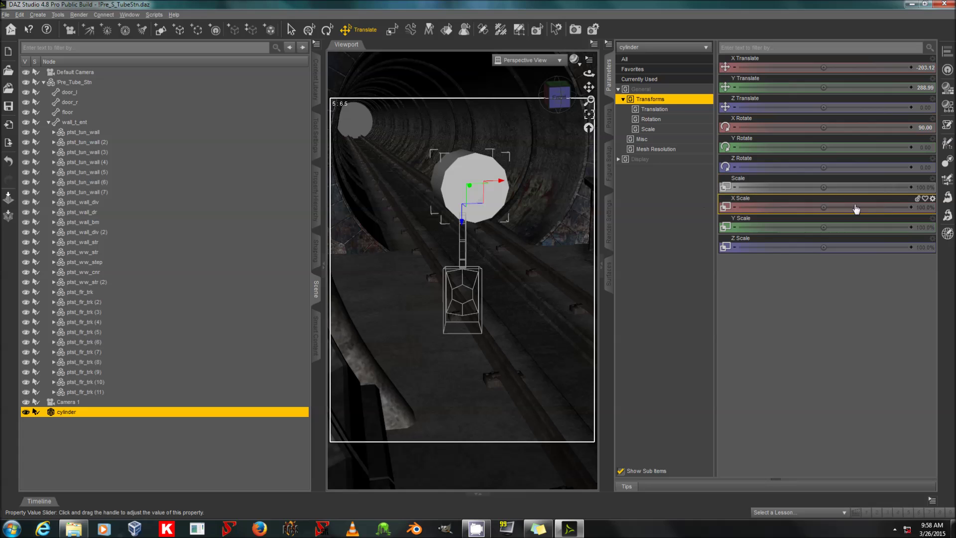
- Stretch the cylinder along Y to about 819% and move it down the tunnel to about -1925 in Z
{"action": "left_click_drag", "start_coordinate": [823, 207], "coordinate": [896, 208]}
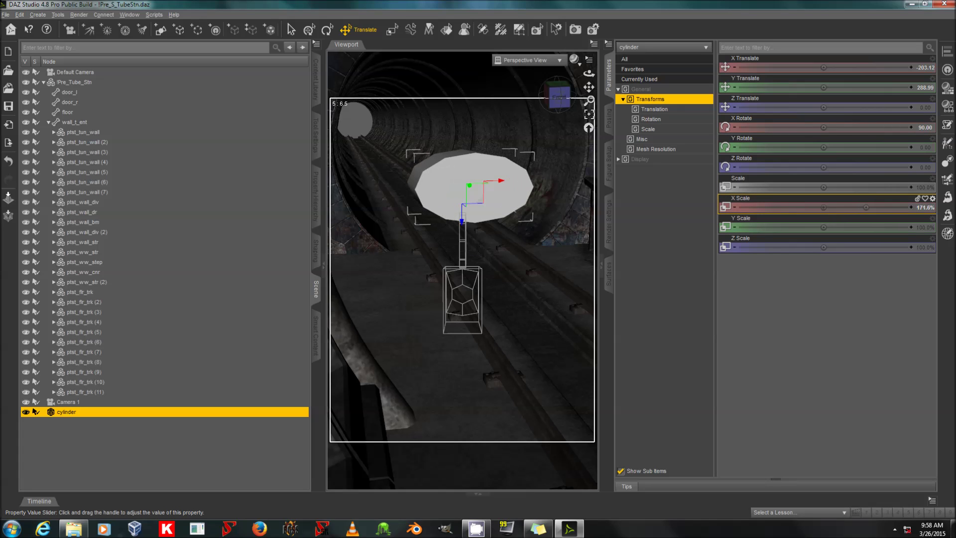
{"action": "key", "text": "ctrl+z"}
{"action": "left_click_drag", "start_coordinate": [829, 227], "coordinate": [866, 227]}
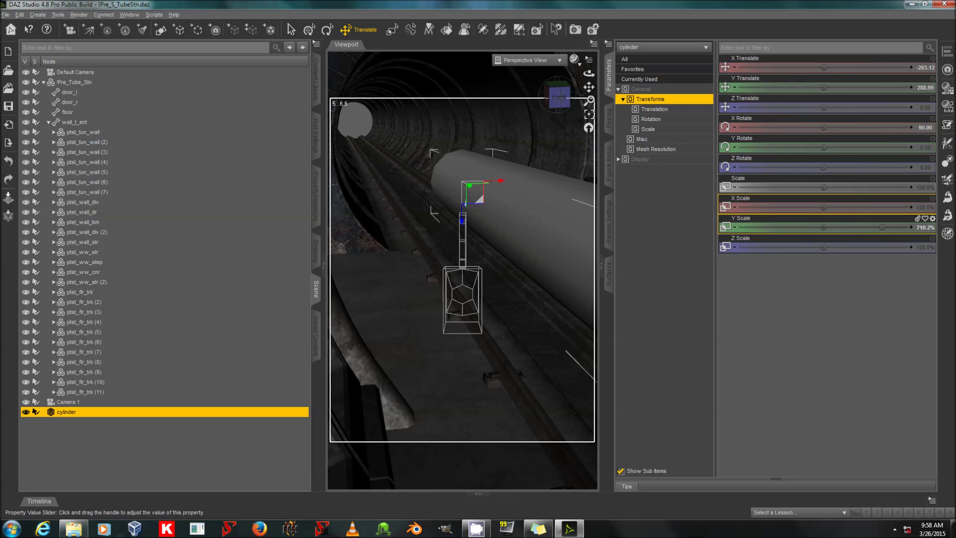
{"action": "left_click_drag", "start_coordinate": [817, 108], "coordinate": [772, 108]}
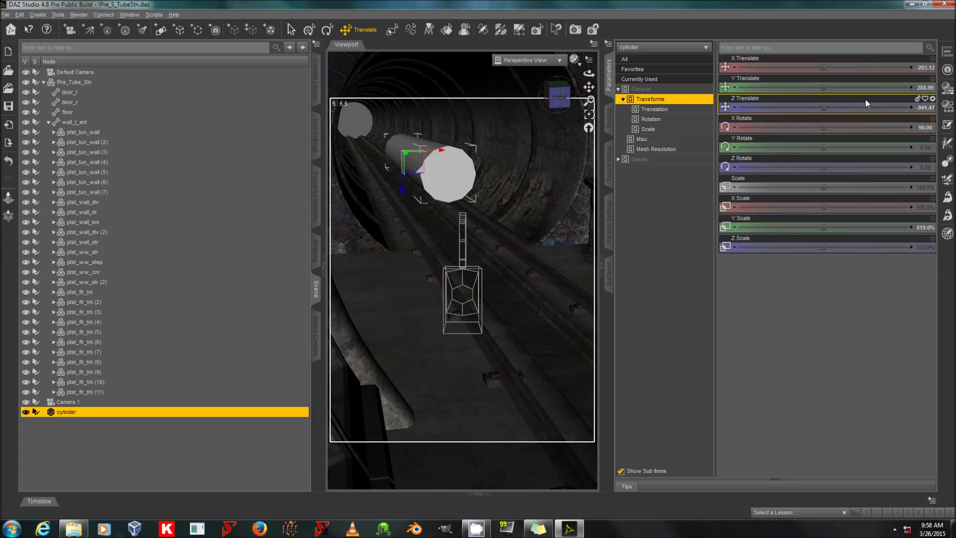
{"action": "left_click_drag", "start_coordinate": [824, 107], "coordinate": [766, 108]}
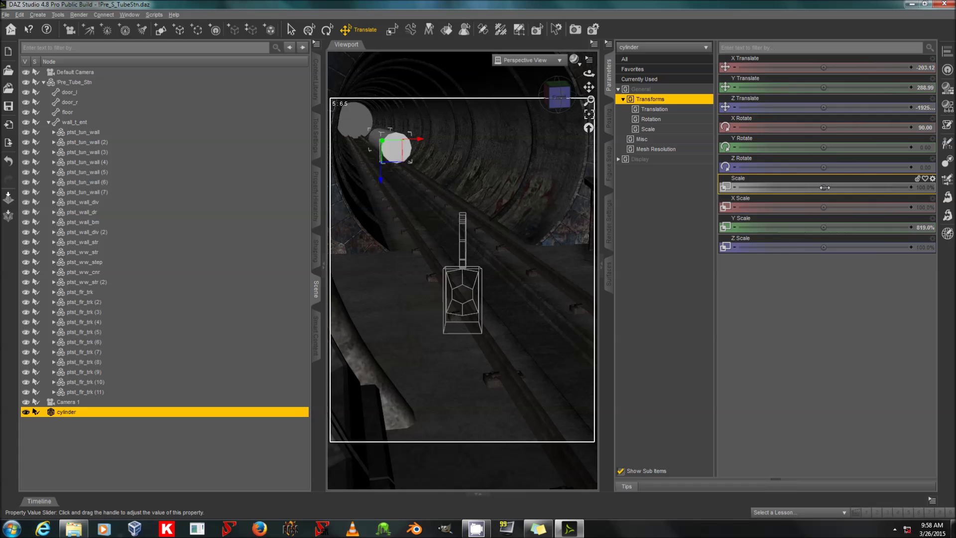
- Enlarge the cylinder to an overall scale of about 204%, lengthen it in Y, and move it back to about -2570 in Z
{"action": "left_click_drag", "start_coordinate": [825, 187], "coordinate": [883, 187]}
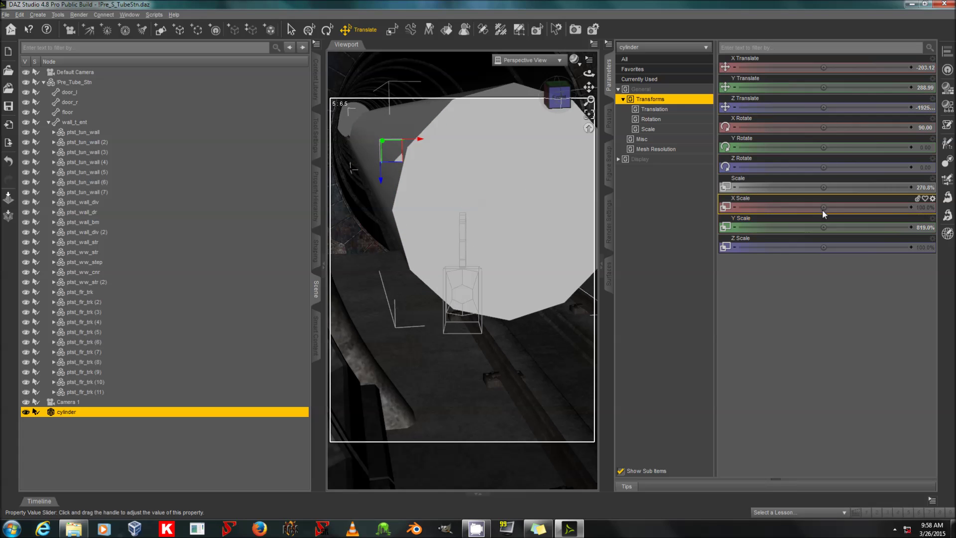
{"action": "left_click_drag", "start_coordinate": [823, 227], "coordinate": [858, 227]}
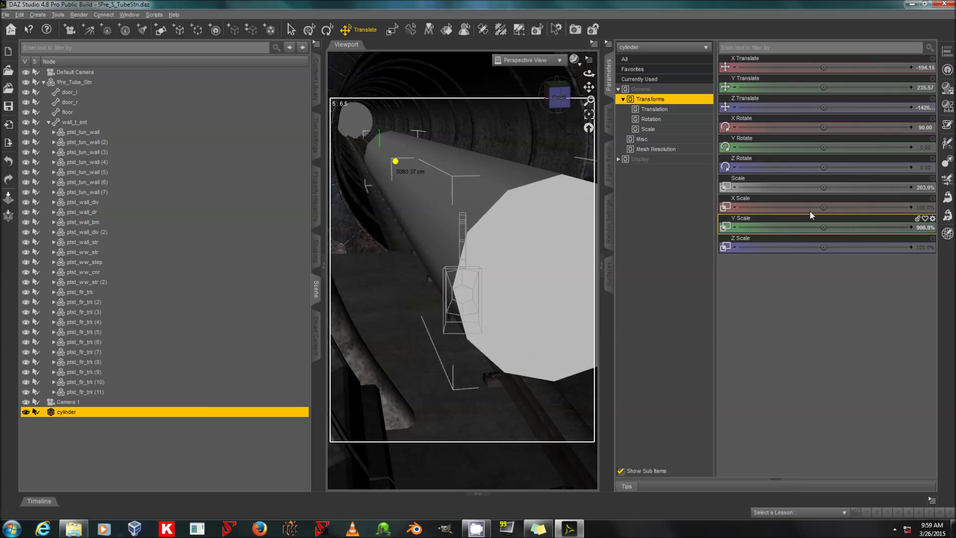
{"action": "left_click_drag", "start_coordinate": [823, 107], "coordinate": [800, 108]}
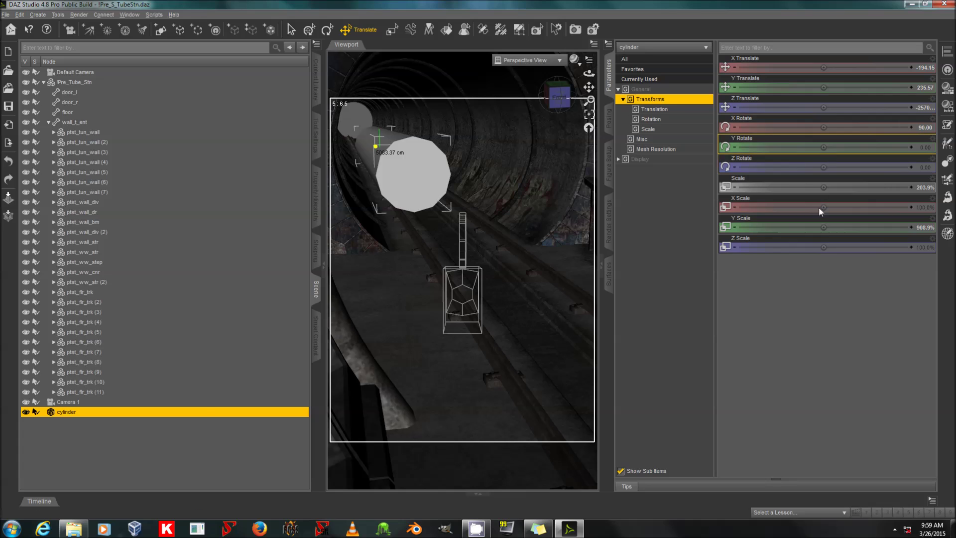
- Widen the cylinder to fill the tunnel, with X Scale about 521% and Z Scale about 350%
{"action": "left_click_drag", "start_coordinate": [823, 206], "coordinate": [852, 206]}
{"action": "left_click_drag", "start_coordinate": [833, 247], "coordinate": [876, 247]}
{"action": "left_click_drag", "start_coordinate": [824, 207], "coordinate": [875, 207]}
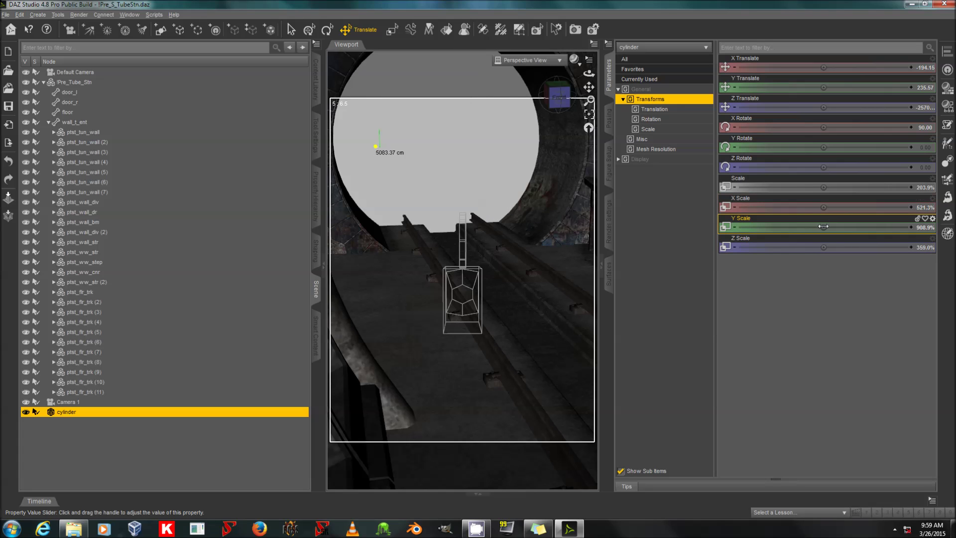
- Shift the cylinder to about -160 in X and bring it forward along the tunnel to about -1887 in Z
{"action": "left_click_drag", "start_coordinate": [823, 107], "coordinate": [829, 108]}
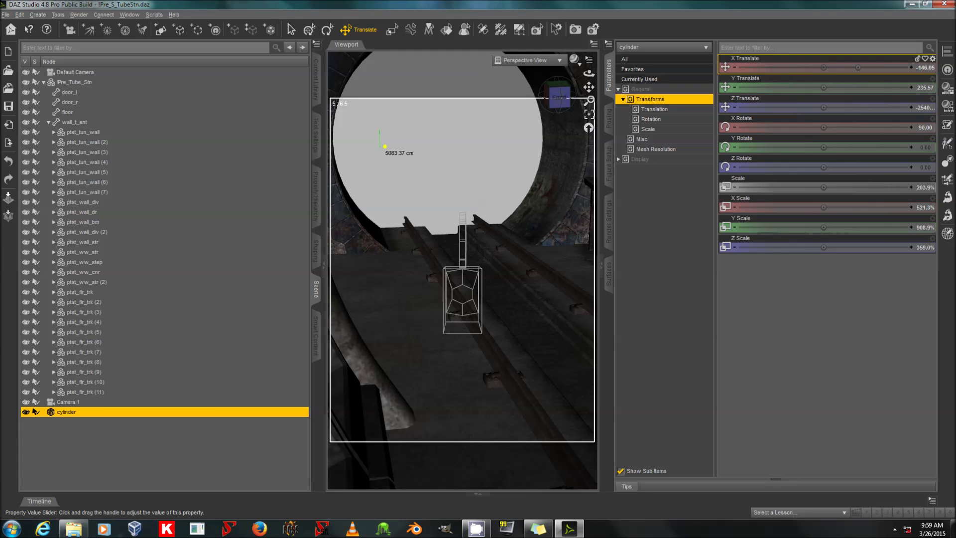
{"action": "left_click_drag", "start_coordinate": [858, 67], "coordinate": [847, 67]}
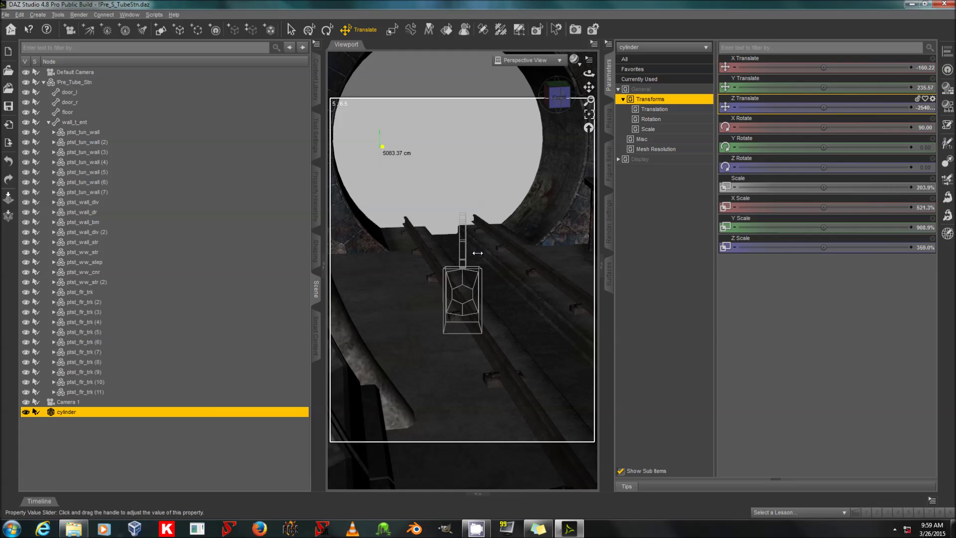
{"action": "left_click_drag", "start_coordinate": [824, 108], "coordinate": [876, 108]}
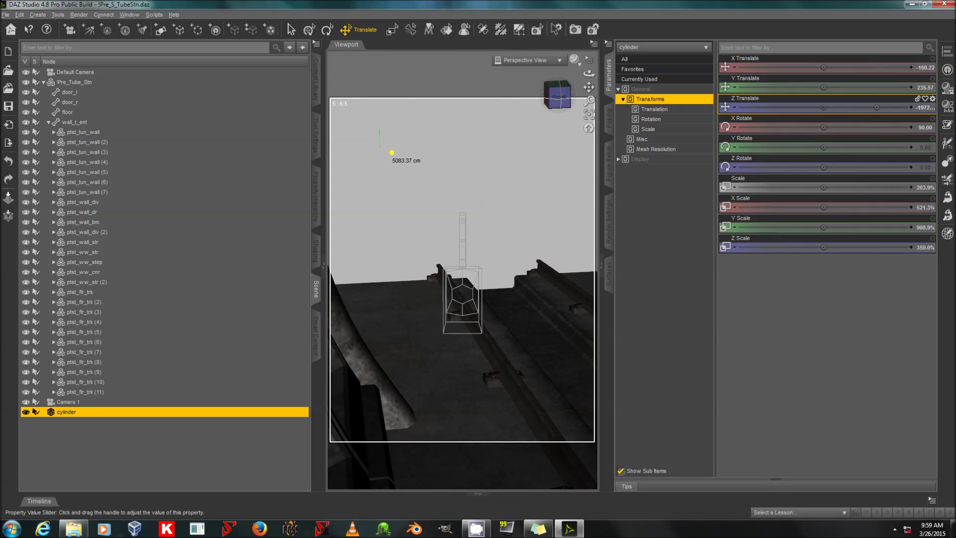
{"action": "left_click_drag", "start_coordinate": [536, 253], "coordinate": [542, 253]}
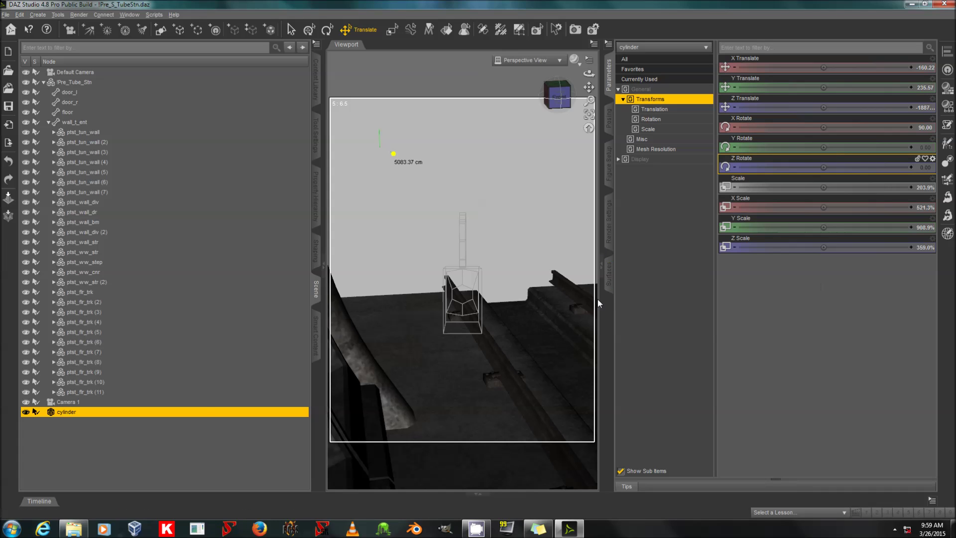
- Apply the Iray Uber Base shader to the cylinder's Default surface
{"action": "left_click", "coordinate": [609, 272]}
{"action": "left_click", "coordinate": [673, 98]}
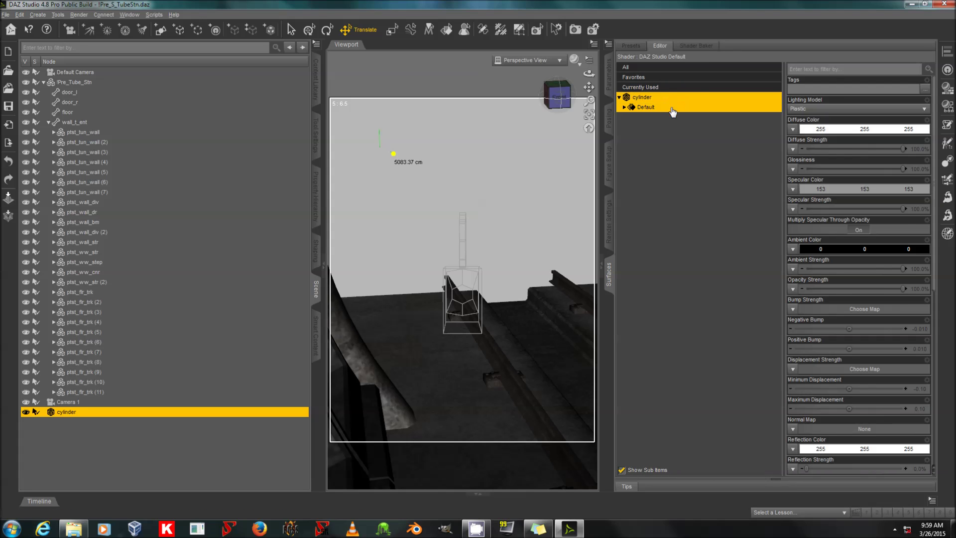
{"action": "left_click", "coordinate": [672, 107]}
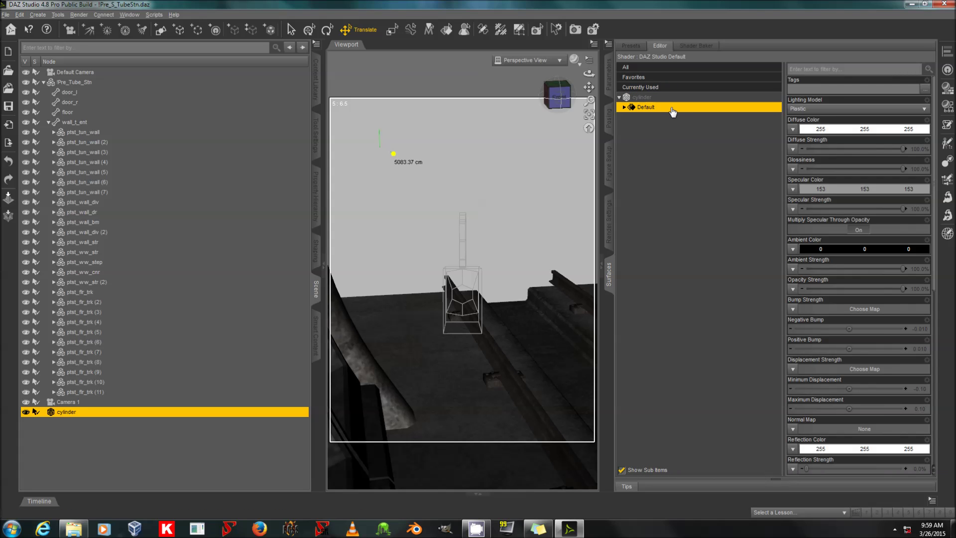
{"action": "left_click", "coordinate": [150, 14]}
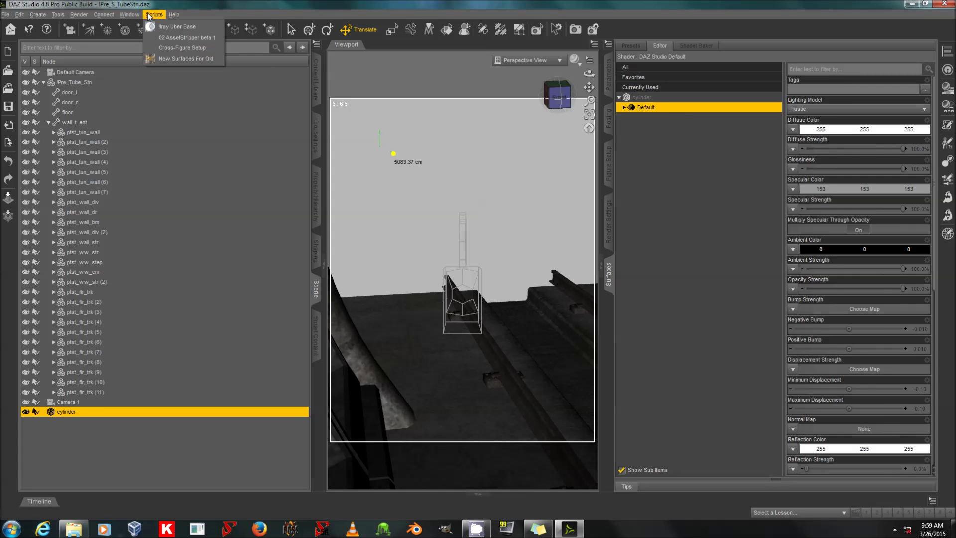
{"action": "left_click", "coordinate": [189, 28]}
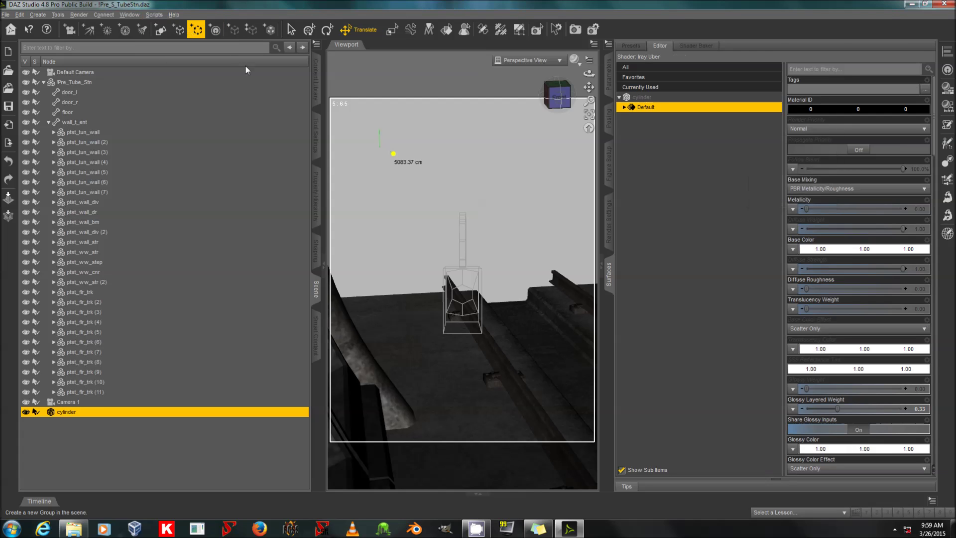
- Select the whole !Pre_Tube_Stn hierarchy and expand all of its surface groups in the surface editor
{"action": "left_click", "coordinate": [114, 392]}
{"action": "left_click", "coordinate": [111, 83], "text": "shift"}
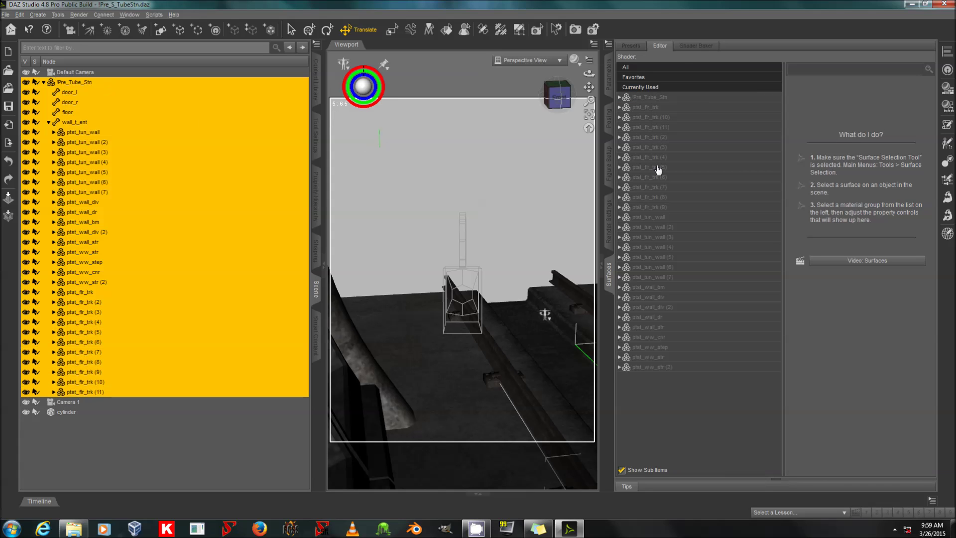
{"action": "left_click", "coordinate": [665, 97]}
{"action": "left_click", "coordinate": [679, 369], "text": "shift"}
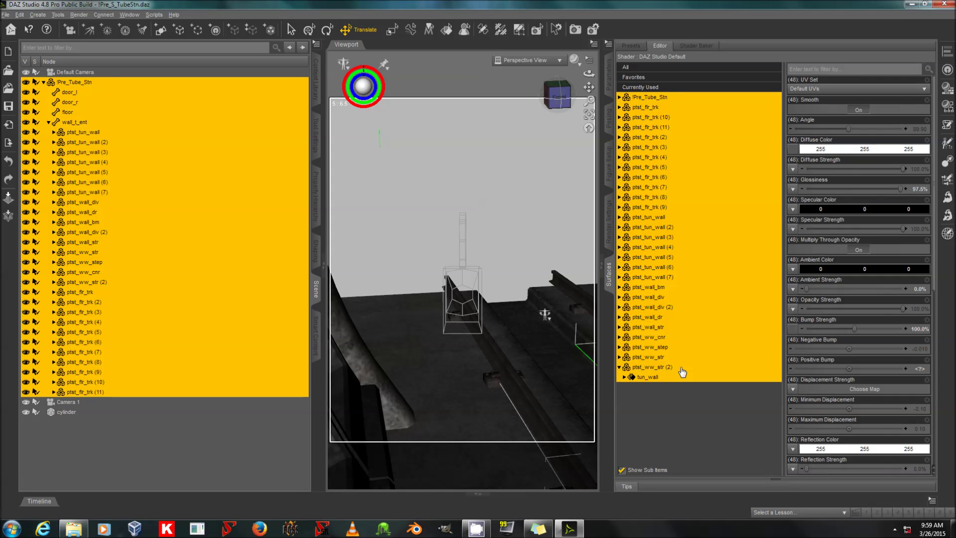
{"action": "right_click", "coordinate": [680, 300]}
{"action": "mouse_move", "coordinate": [747, 323]}
{"action": "left_click", "coordinate": [781, 327]}
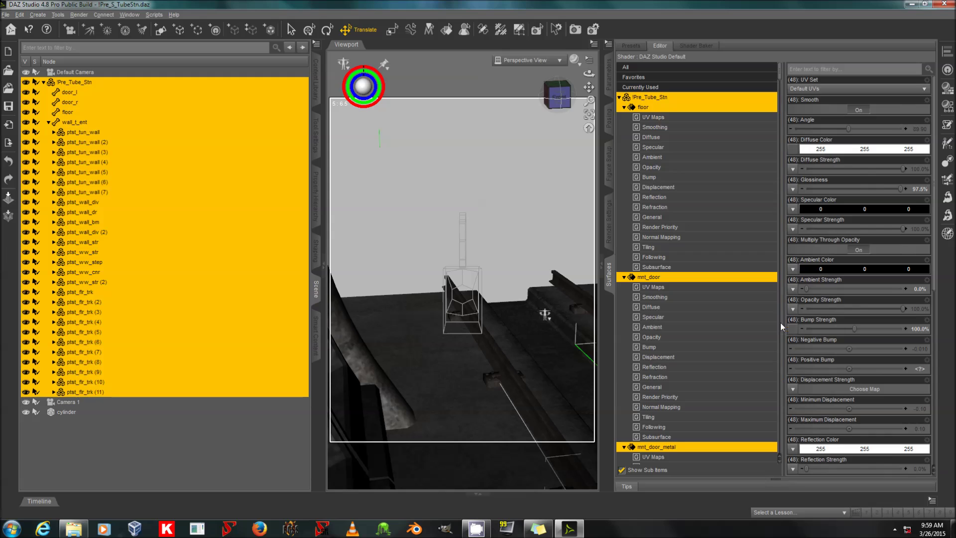
- Select every surface from !Pre_Tube_Stn through the last ptst_ww_str (2) entry and apply the Iray Uber Base shader
{"action": "left_click", "coordinate": [658, 95]}
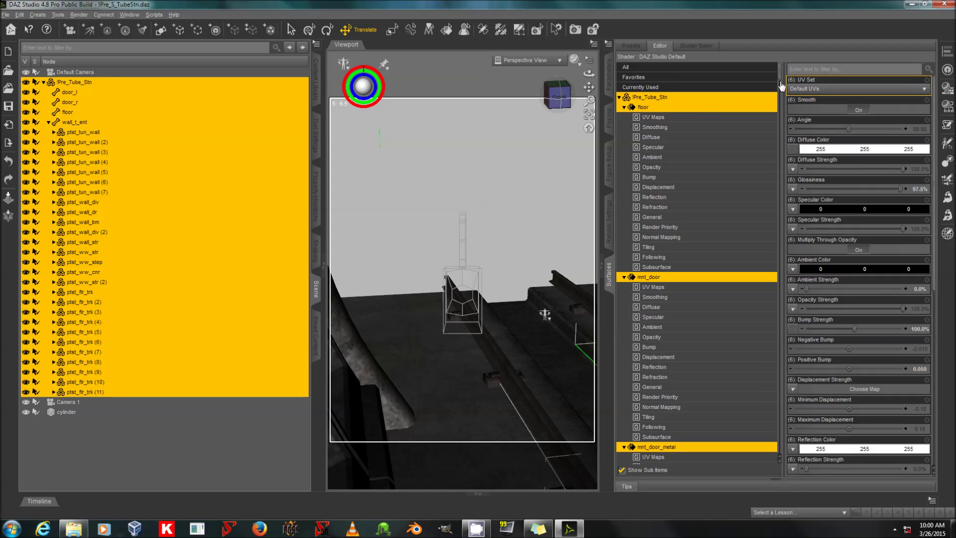
{"action": "left_click_drag", "start_coordinate": [779, 75], "coordinate": [794, 481]}
{"action": "left_click", "coordinate": [677, 460], "text": "shift"}
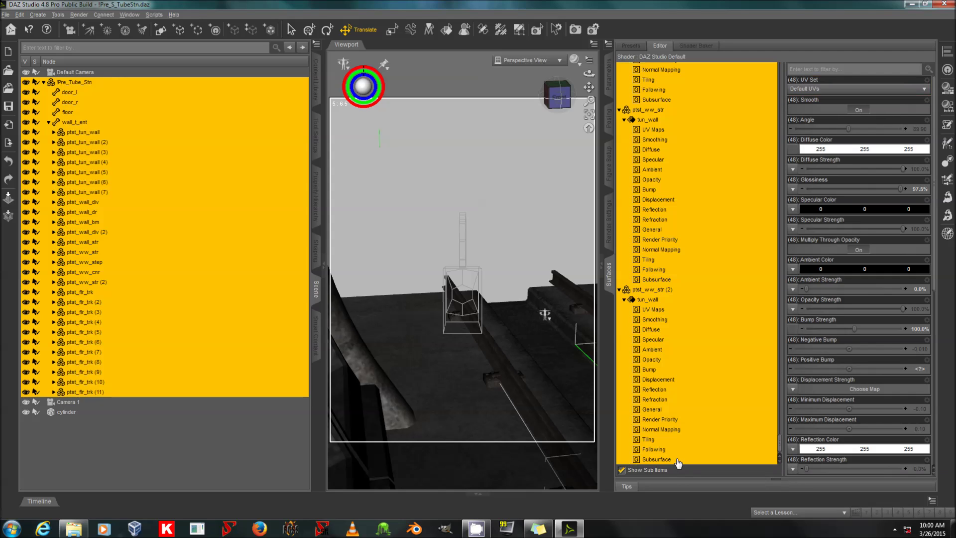
{"action": "right_click", "coordinate": [677, 461]}
{"action": "left_click", "coordinate": [154, 15]}
{"action": "left_click", "coordinate": [154, 14]}
{"action": "left_click", "coordinate": [166, 31]}
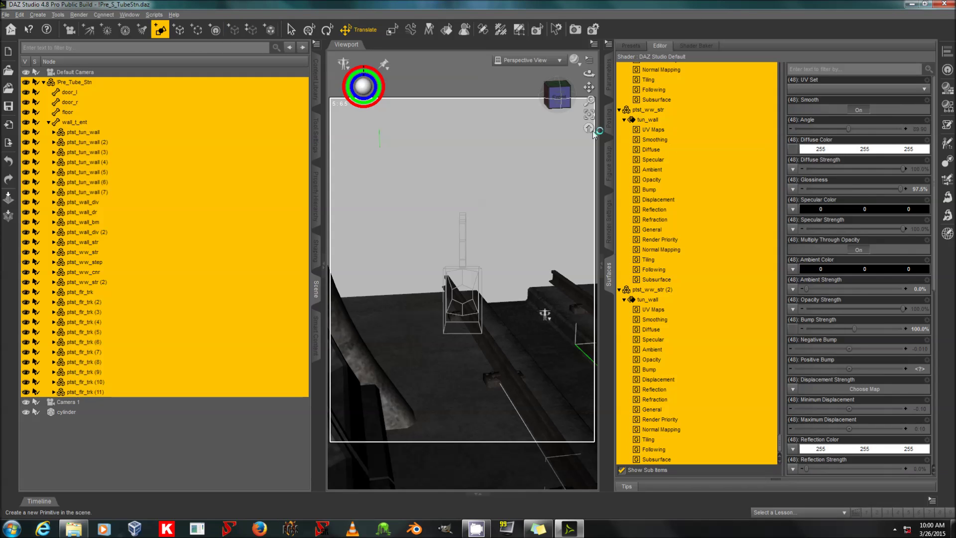
{"action": "left_click", "coordinate": [317, 87]}
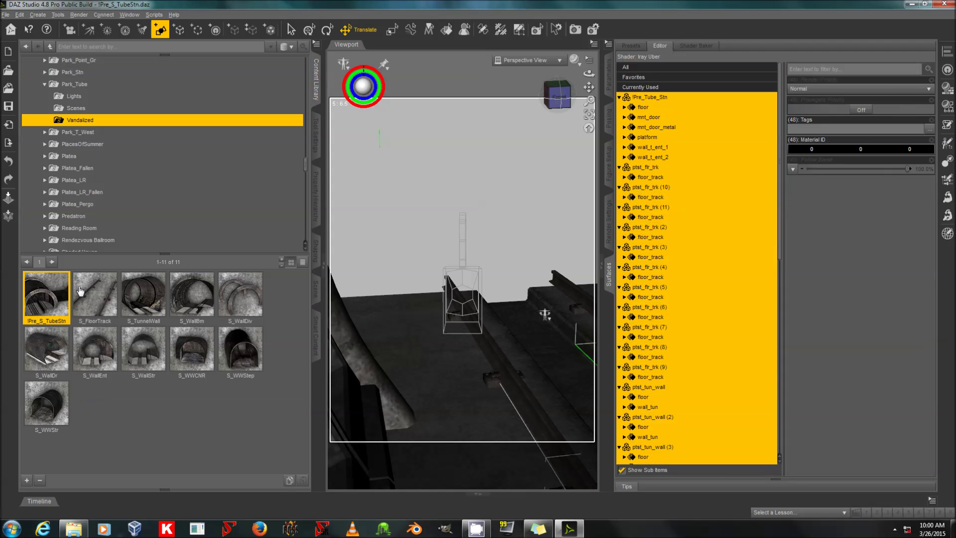
{"action": "right_click", "coordinate": [45, 295]}
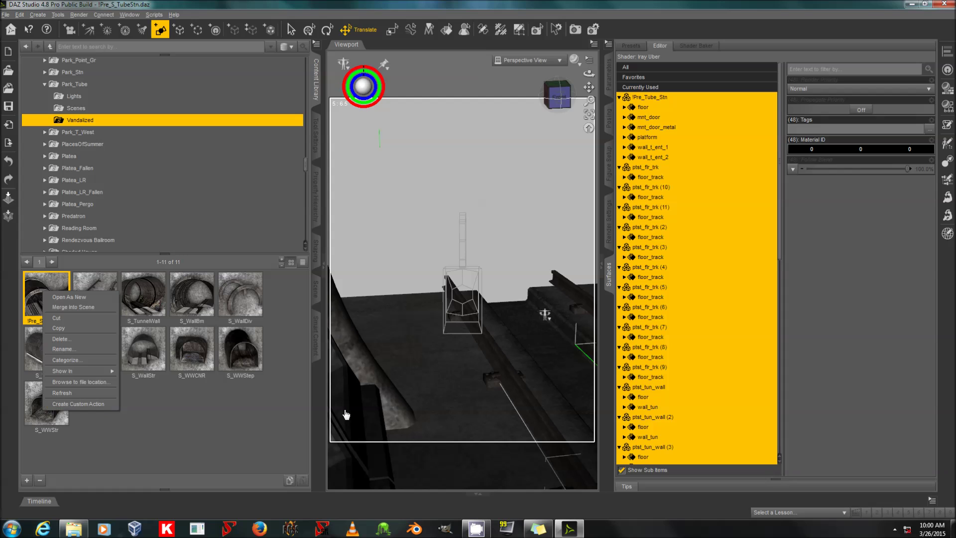
{"action": "left_click", "coordinate": [610, 84]}
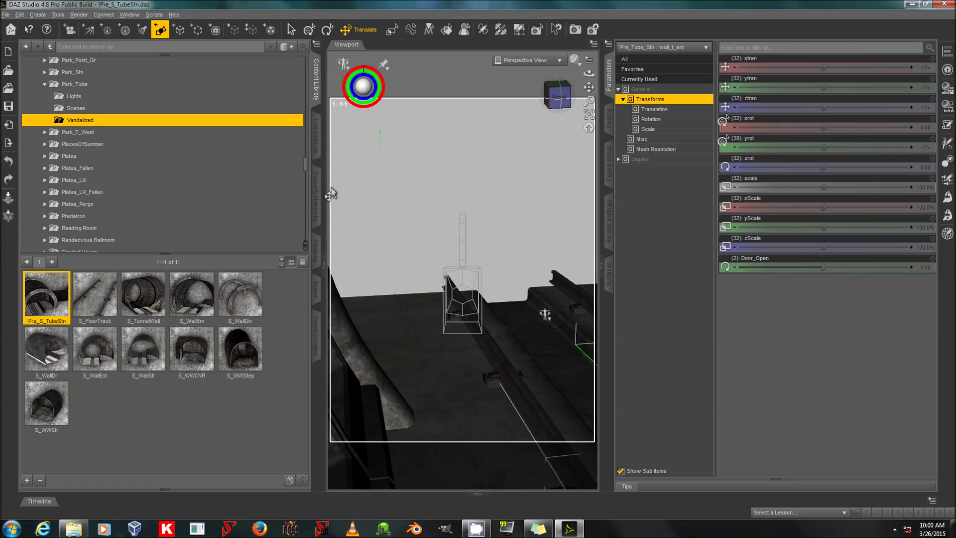
- Collapse the station hierarchy, and set the cylinder's Default surface to Glossy Layered Weight about 0.067 and Glossy Reflectivity 0
{"action": "left_click", "coordinate": [317, 288]}
{"action": "double_click", "coordinate": [107, 82]}
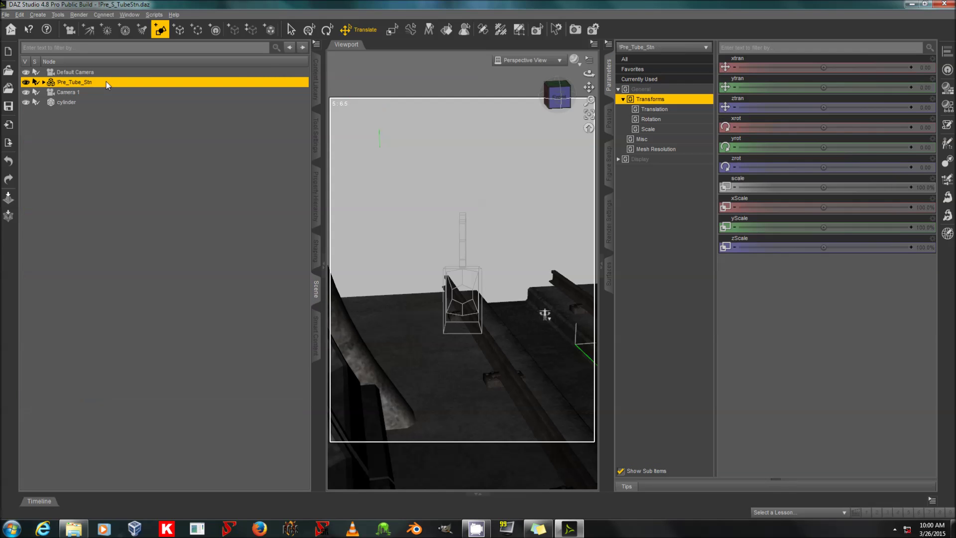
{"action": "left_click", "coordinate": [67, 102]}
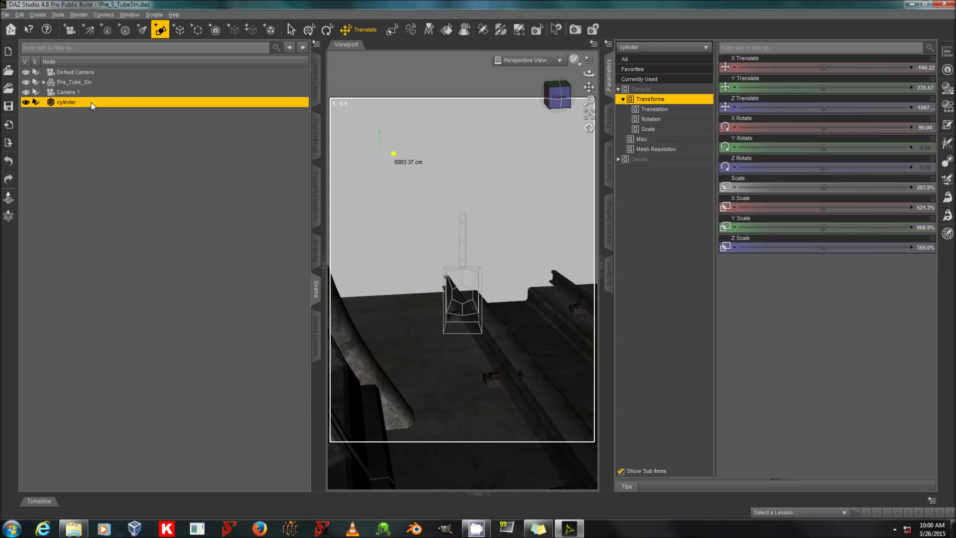
{"action": "left_click", "coordinate": [609, 274]}
{"action": "left_click", "coordinate": [679, 108]}
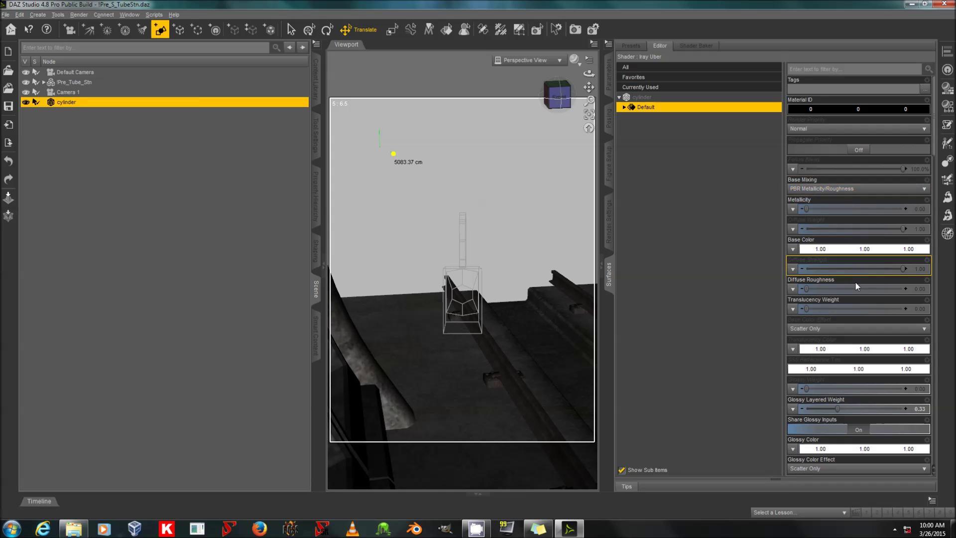
{"action": "scroll", "coordinate": [856, 282], "scroll_direction": "down", "scroll_amount": 6}
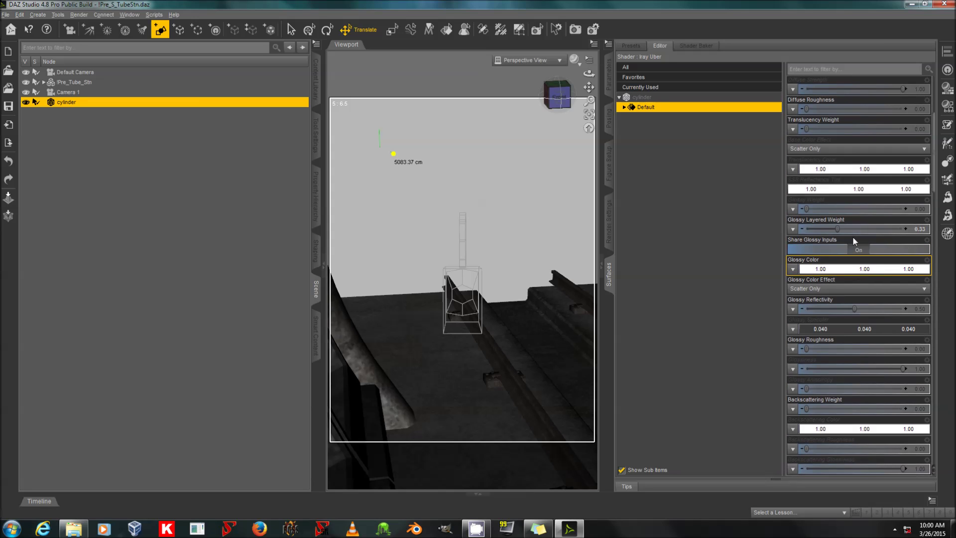
{"action": "mouse_move", "coordinate": [836, 229]}
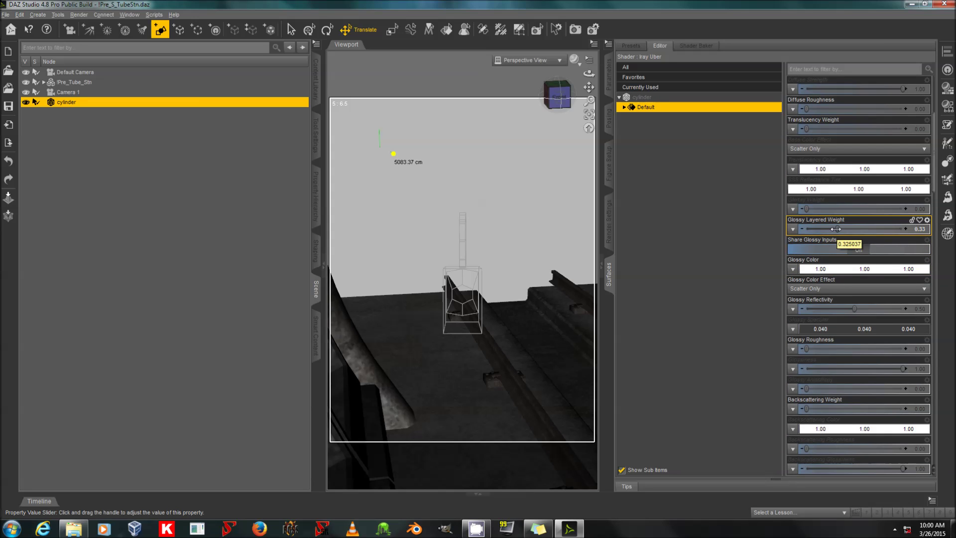
{"action": "left_click_drag", "start_coordinate": [836, 229], "coordinate": [817, 230]}
{"action": "left_click_drag", "start_coordinate": [854, 308], "coordinate": [806, 310]}
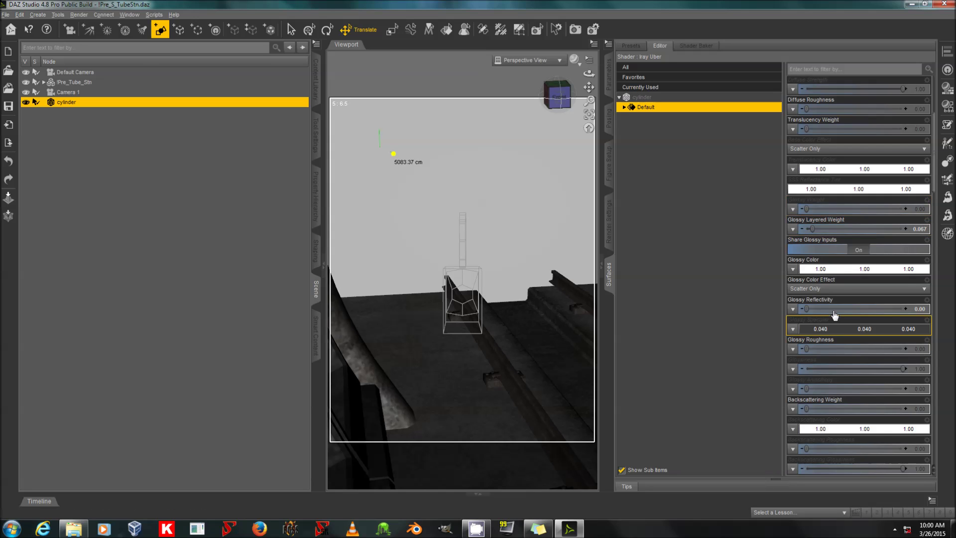
- Set the cylinder surface's Refraction Weight to 1.00 and its Refraction Index to 1.00
{"action": "scroll", "coordinate": [855, 290], "scroll_direction": "down", "scroll_amount": 3}
{"action": "scroll", "coordinate": [855, 293], "scroll_direction": "down", "scroll_amount": 5}
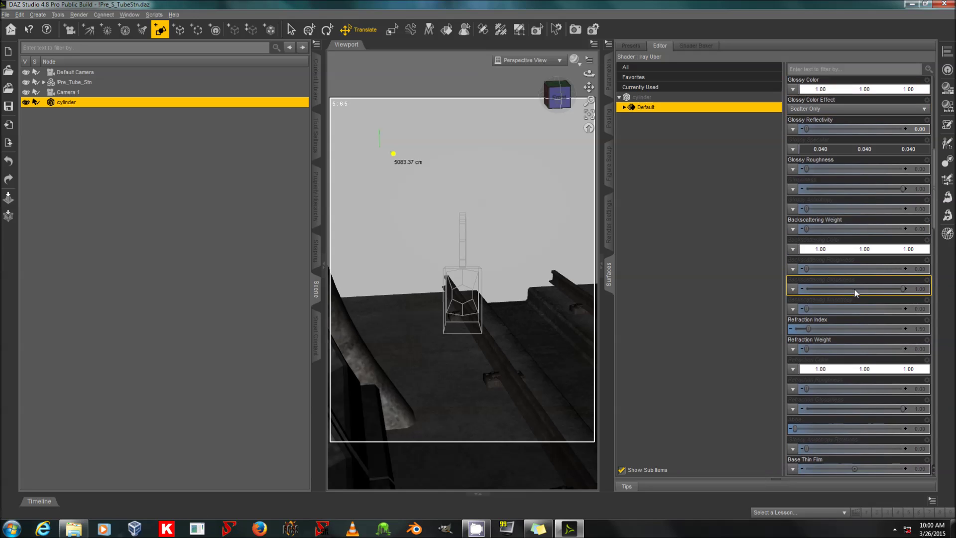
{"action": "left_click_drag", "start_coordinate": [807, 350], "coordinate": [919, 350]}
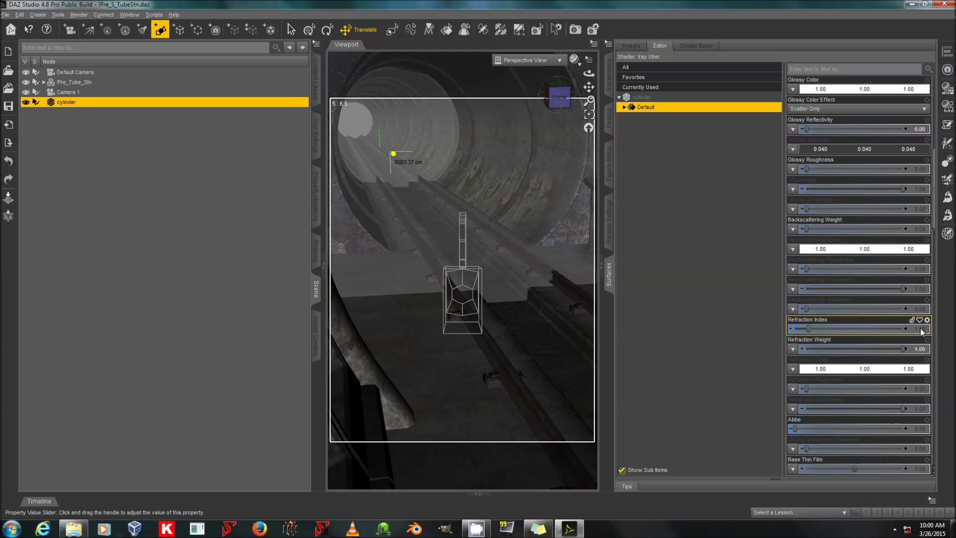
{"action": "left_click", "coordinate": [921, 332]}
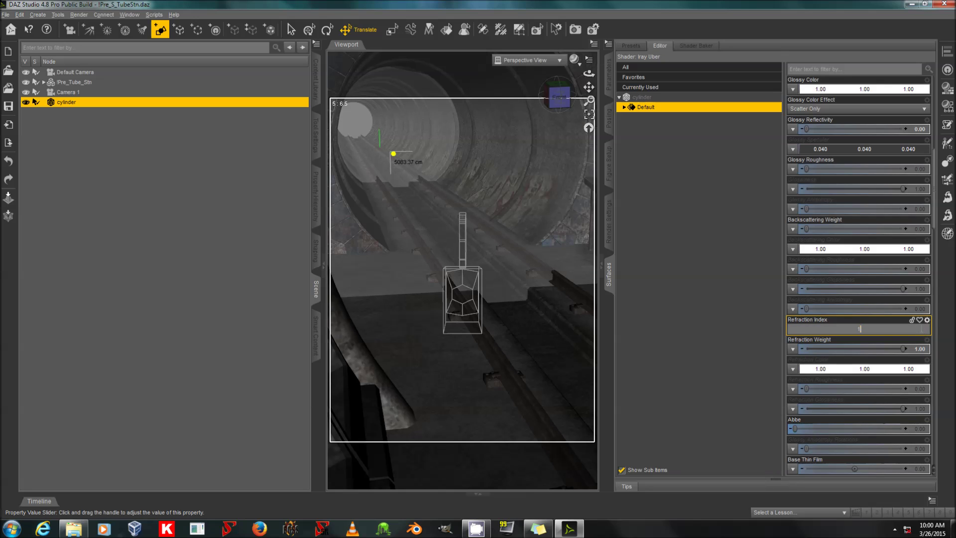
{"action": "key", "text": "Return"}
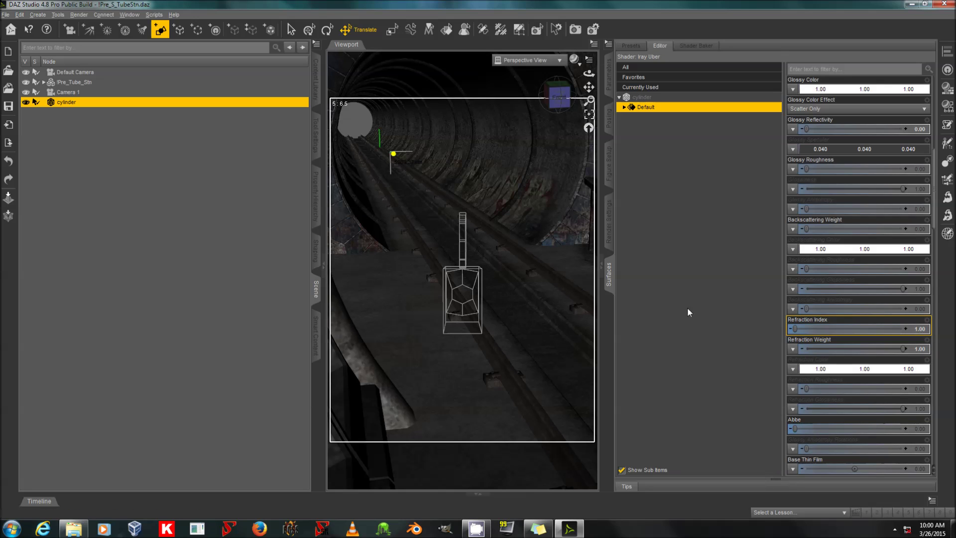
- Turn off Thin Walled for the cylinder surface and set its Transmitted Measurement Distance to 60
{"action": "scroll", "coordinate": [901, 360], "scroll_direction": "down", "scroll_amount": 10}
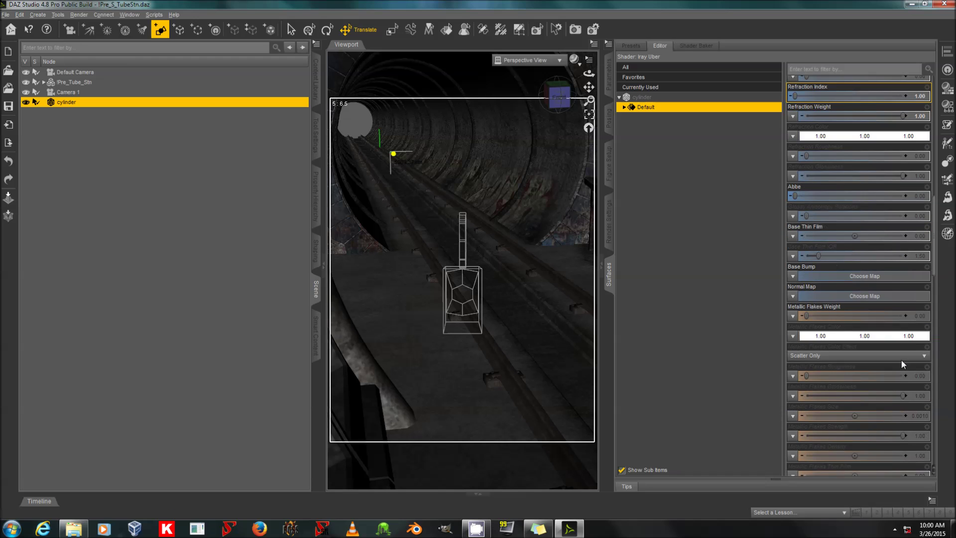
{"action": "scroll", "coordinate": [901, 360], "scroll_direction": "down", "scroll_amount": 15}
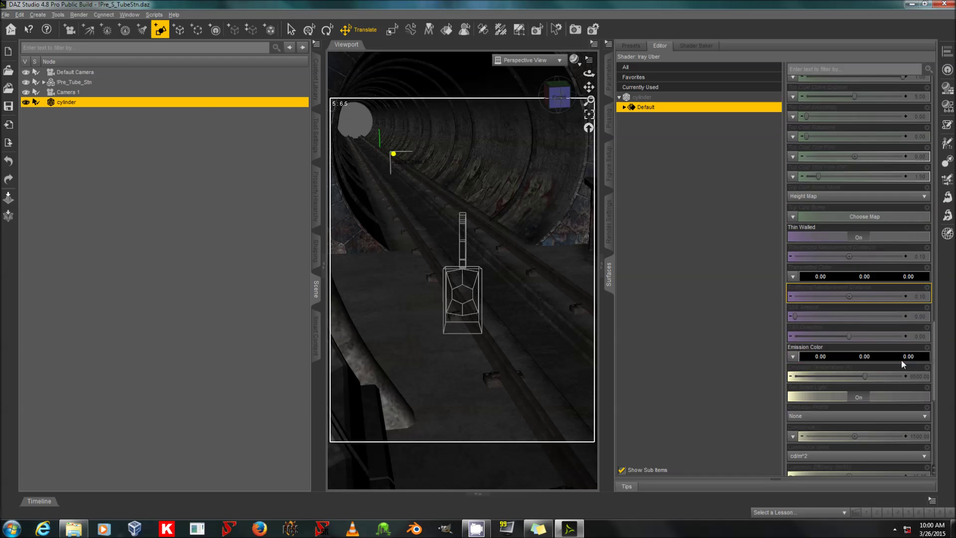
{"action": "scroll", "coordinate": [901, 360], "scroll_direction": "up", "scroll_amount": 8}
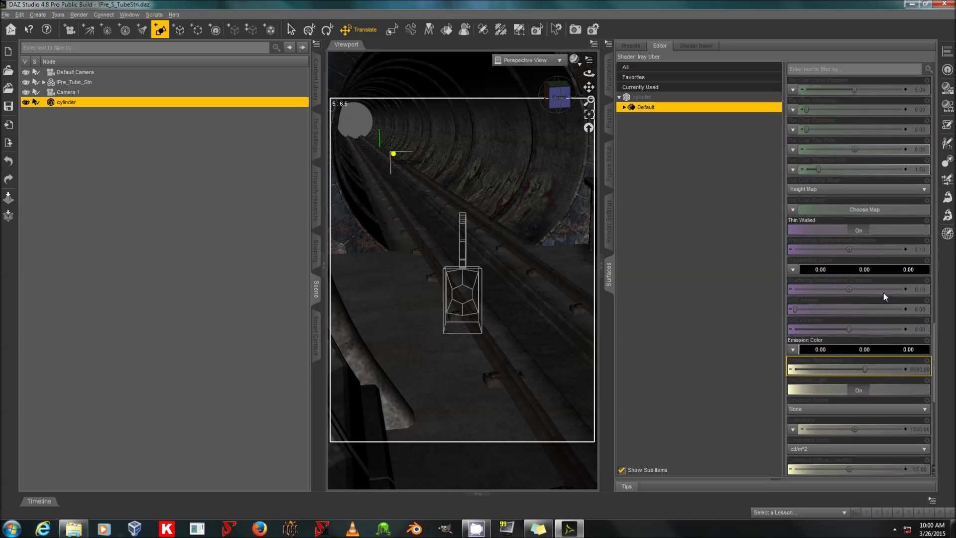
{"action": "left_click", "coordinate": [860, 232]}
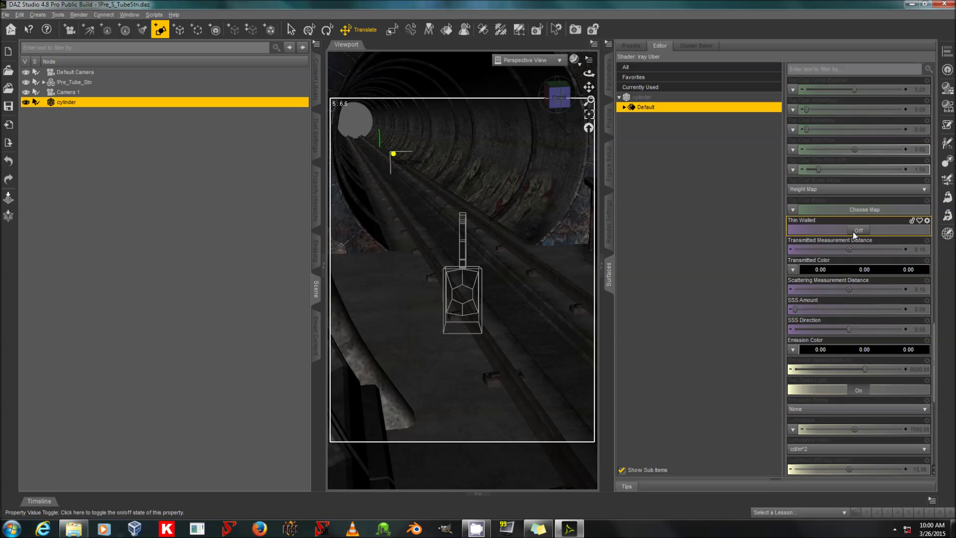
{"action": "left_click", "coordinate": [918, 250]}
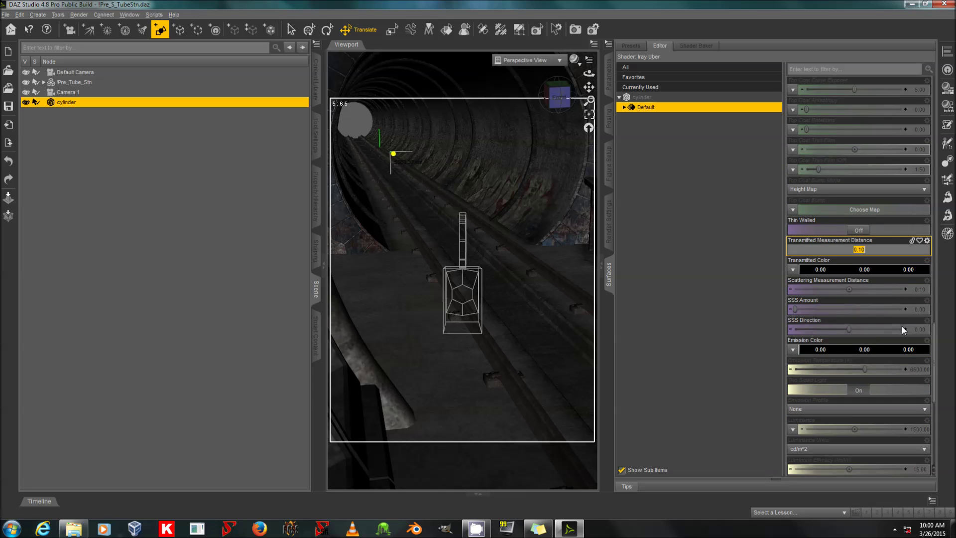
{"action": "type", "text": "60"}
{"action": "key", "text": "Return"}
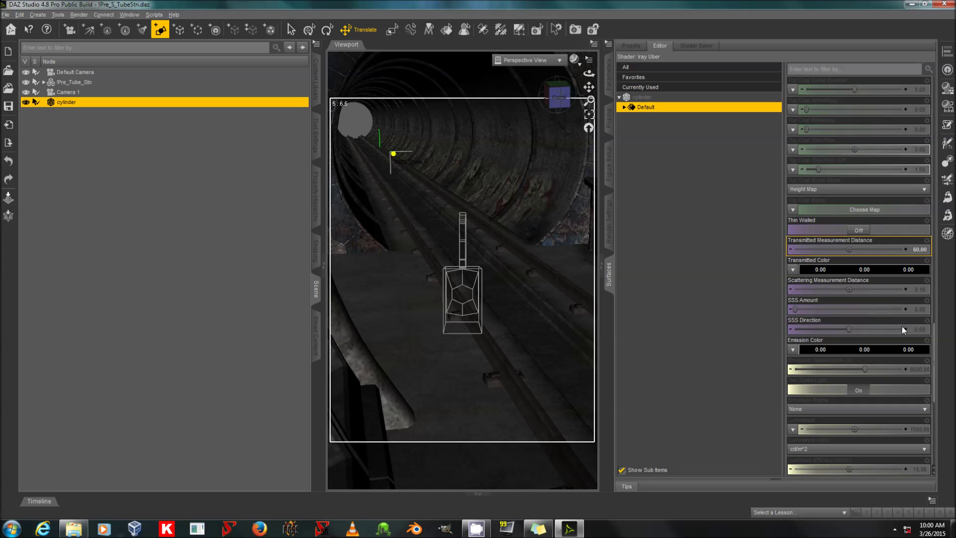
- Set the cylinder surface's Scattering Measurement Distance to 60
{"action": "left_click", "coordinate": [917, 291]}
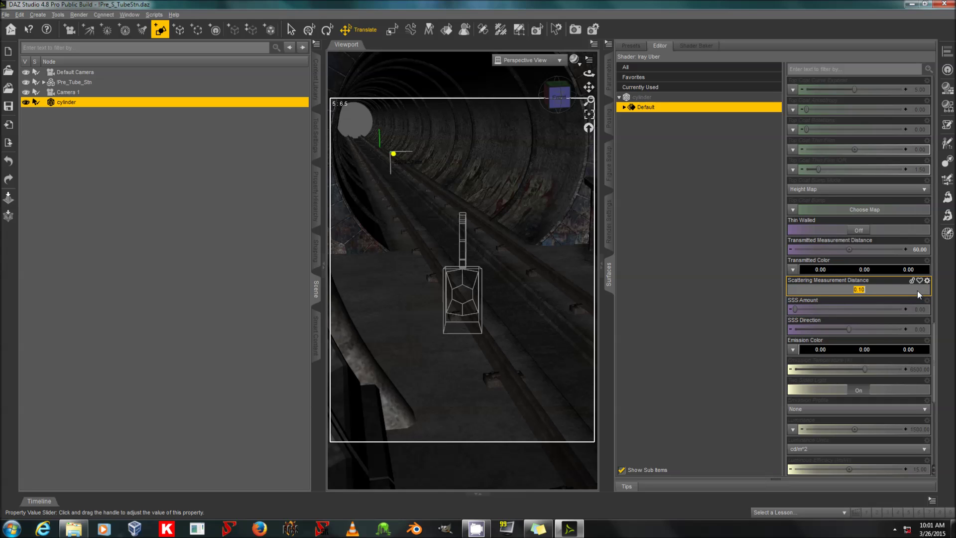
{"action": "type", "text": "60"}
{"action": "key", "text": "Return"}
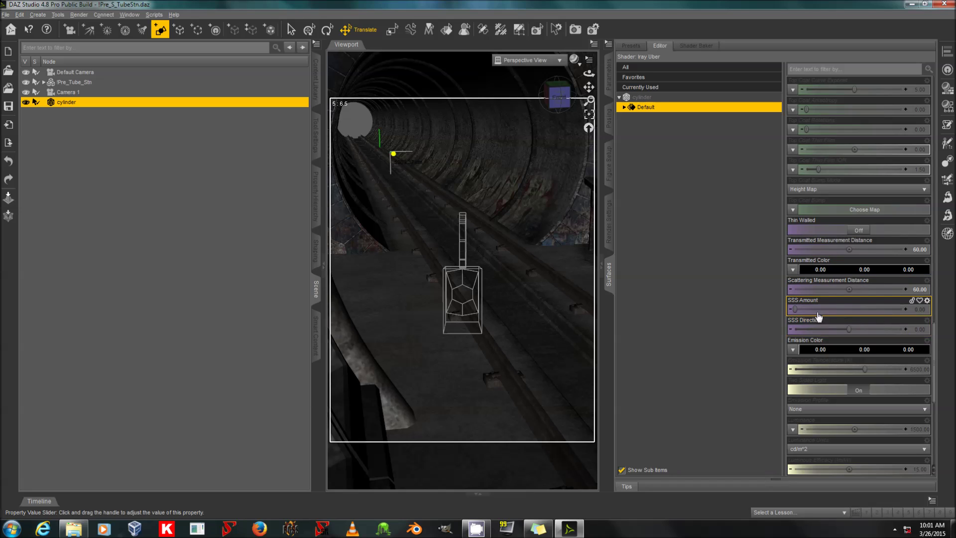
- Set the cylinder surface's SSS Amount to 0.03 and its SSS Direction to 0.5
{"action": "left_click", "coordinate": [918, 309]}
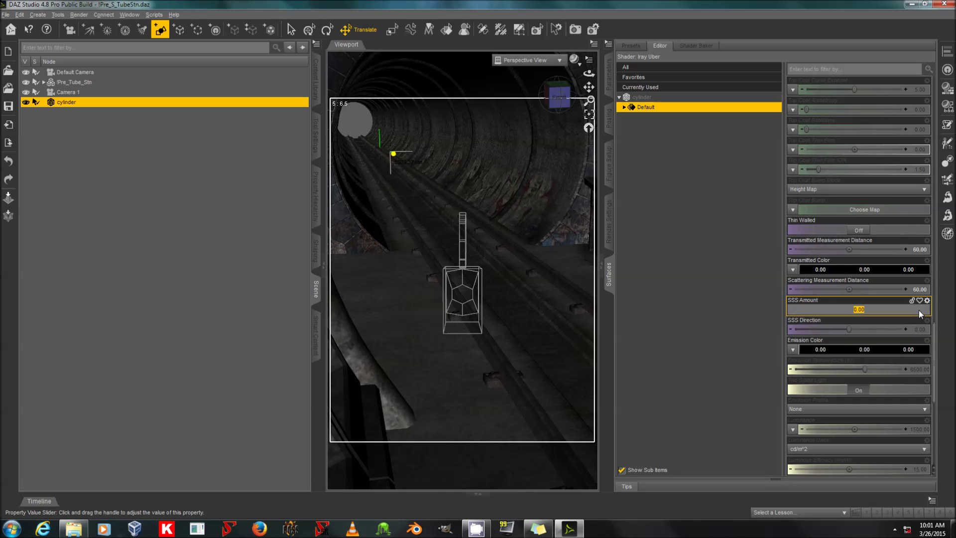
{"action": "key", "text": "BackSpace"}
{"action": "type", "text": ".03"}
{"action": "key", "text": "Return"}
{"action": "left_click", "coordinate": [916, 330]}
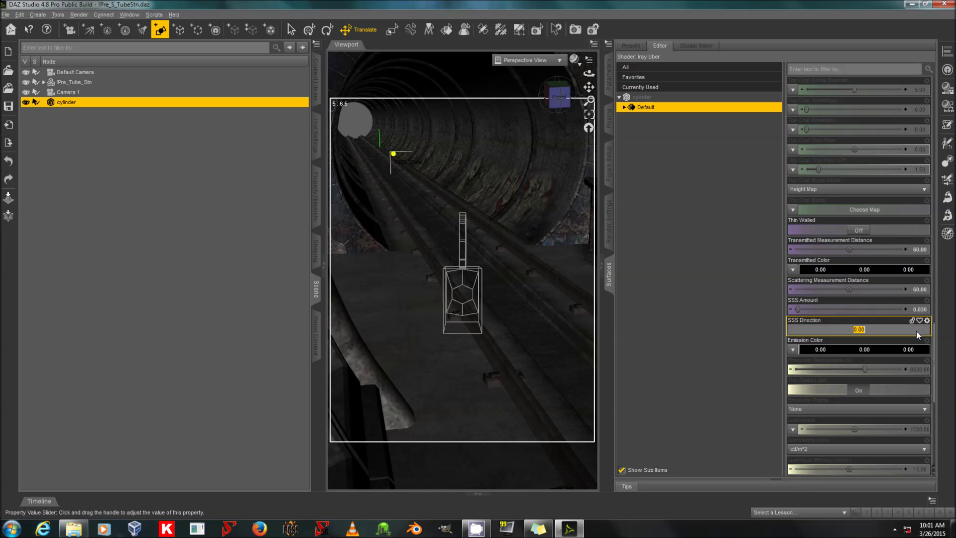
{"action": "type", "text": ".5"}
{"action": "key", "text": "Return"}
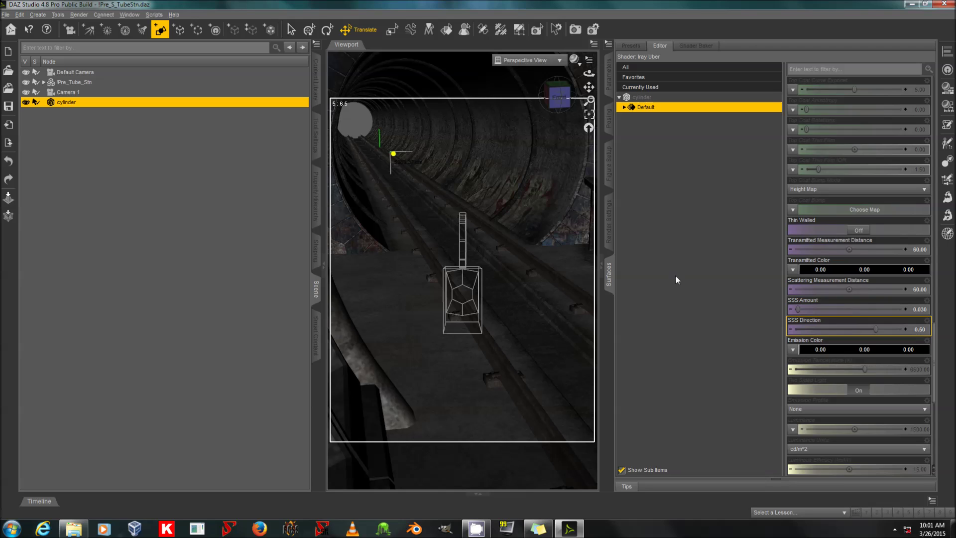
- Switch the viewport to Camera 1 and enable OptiX Prime Acceleration in the advanced hardware render settings
{"action": "left_click", "coordinate": [552, 61]}
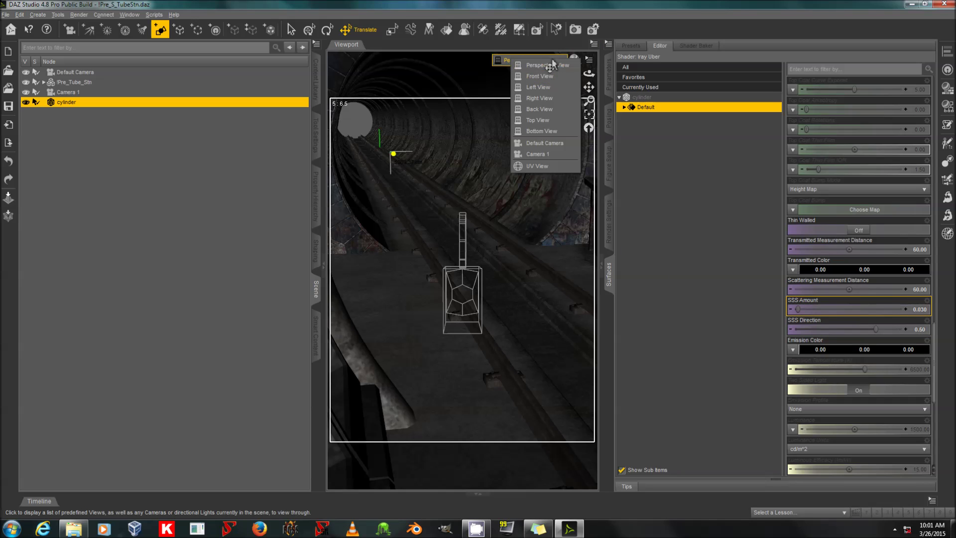
{"action": "left_click", "coordinate": [550, 155]}
{"action": "left_click", "coordinate": [608, 224]}
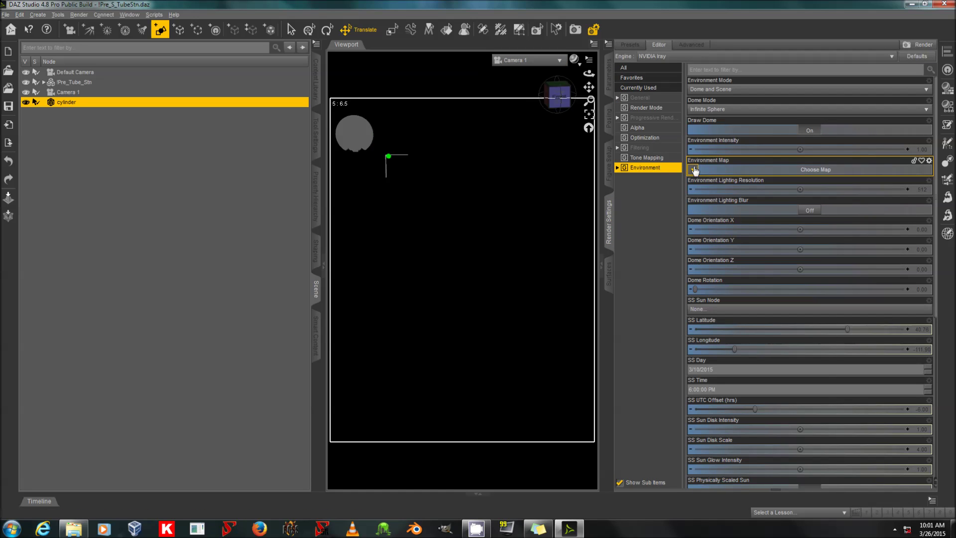
{"action": "left_click", "coordinate": [696, 46]}
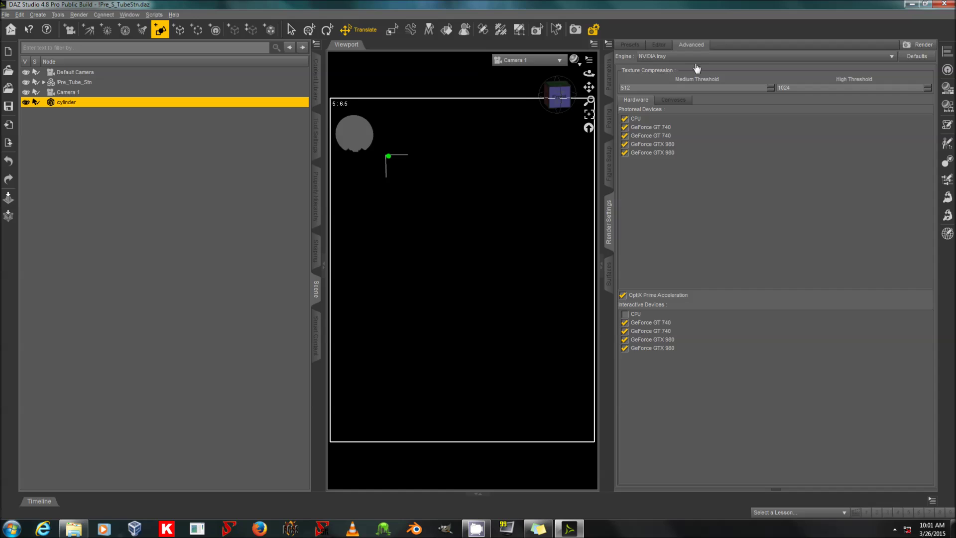
{"action": "left_click", "coordinate": [657, 297]}
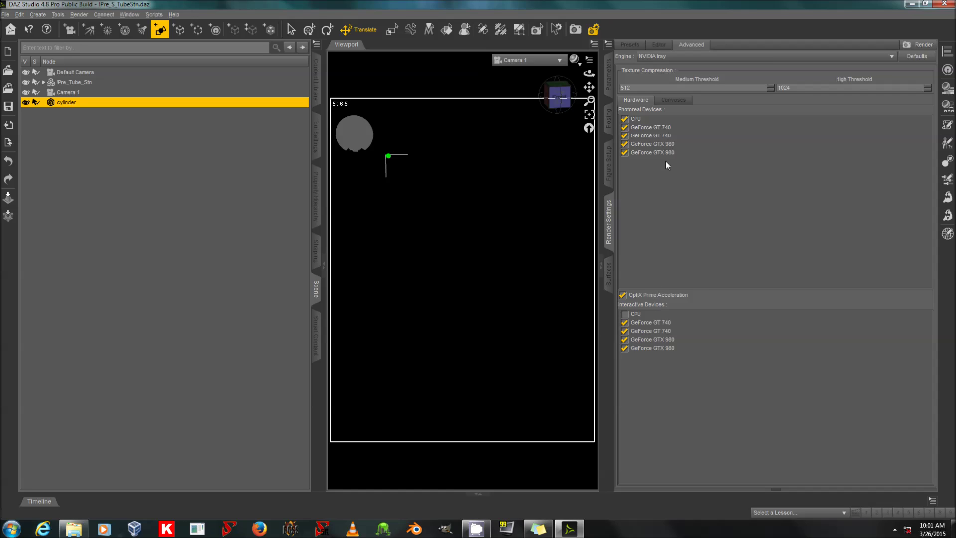
- Load HDR_Free_City_Night_Lights_Env.hdr from the HDR_Free_City_Night_Lights folder as the render's Environment Map
{"action": "left_click", "coordinate": [658, 44]}
{"action": "left_click", "coordinate": [692, 169]}
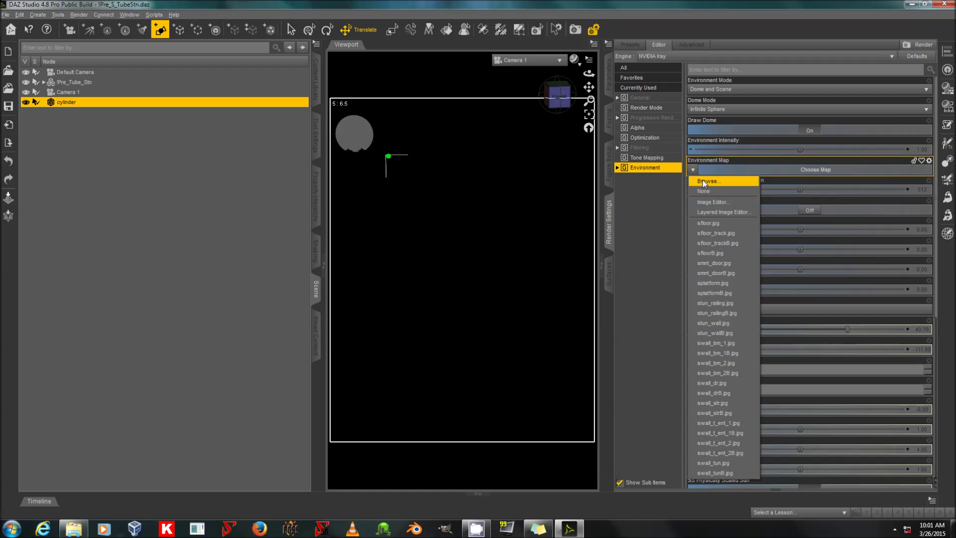
{"action": "left_click", "coordinate": [704, 181]}
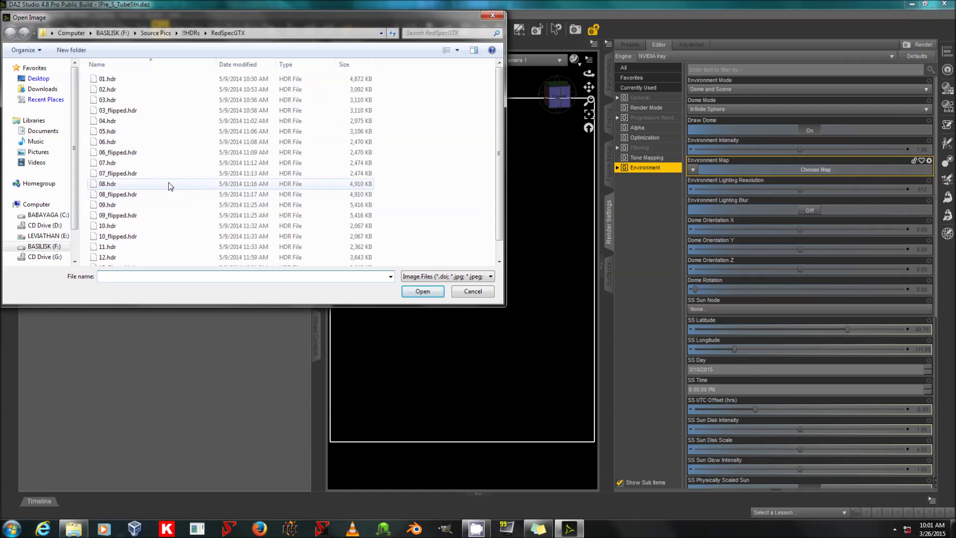
{"action": "left_click", "coordinate": [199, 32]}
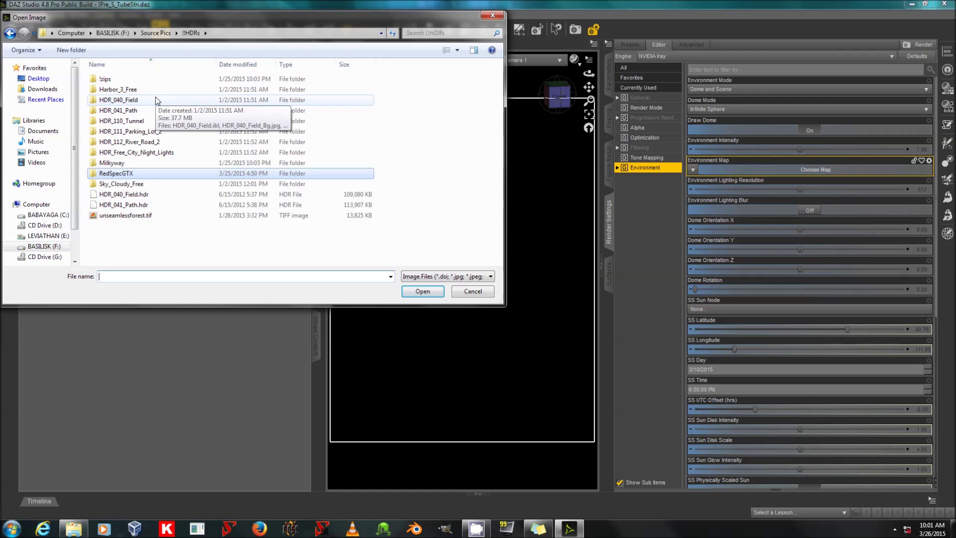
{"action": "double_click", "coordinate": [172, 152]}
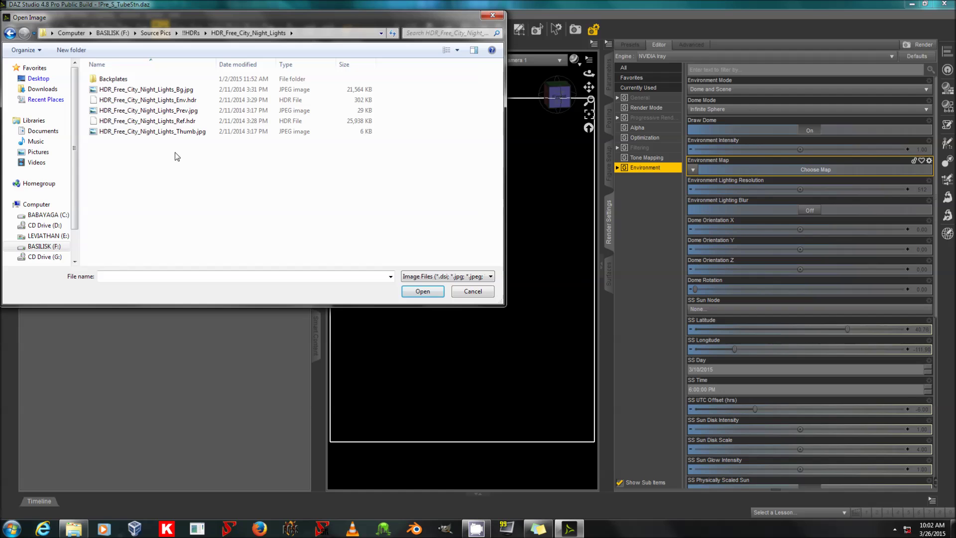
{"action": "double_click", "coordinate": [197, 100]}
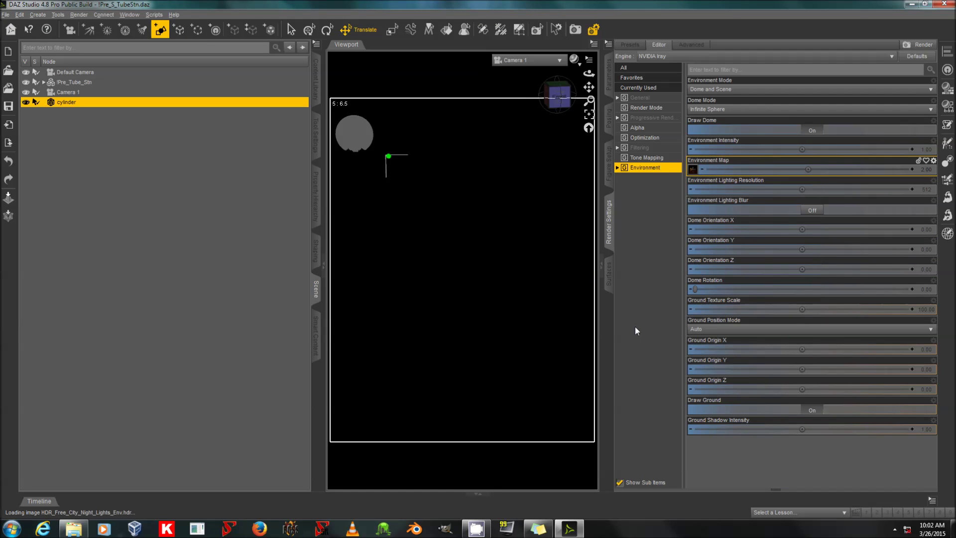
- Set the render's Environment Intensity to 0.1
{"action": "left_click", "coordinate": [924, 150]}
{"action": "type", "text": "0.1"}
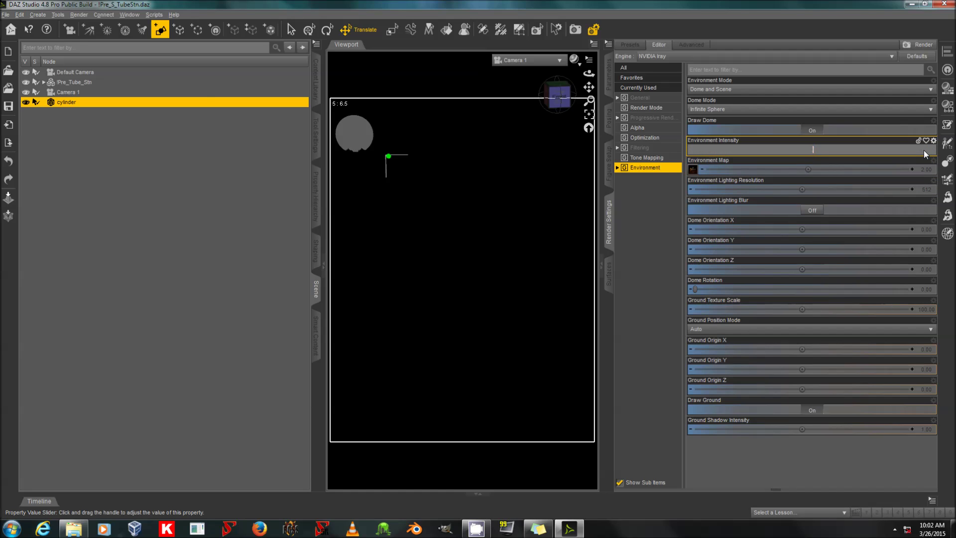
{"action": "key", "text": "Return"}
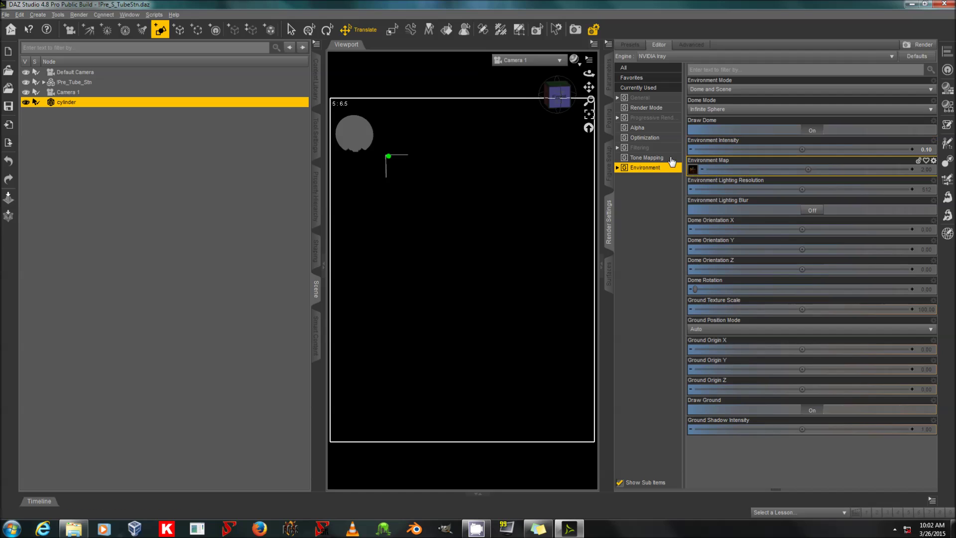
- Set the tone mapping Film ISO to 200 and the F/Stop to 11
{"action": "left_click", "coordinate": [665, 158]}
{"action": "left_click", "coordinate": [929, 169]}
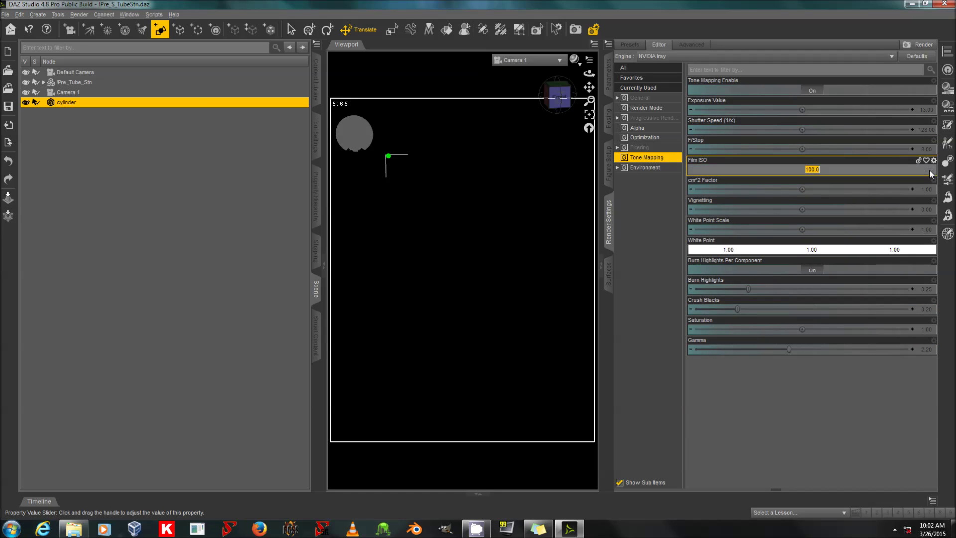
{"action": "type", "text": "200"}
{"action": "key", "text": "Return"}
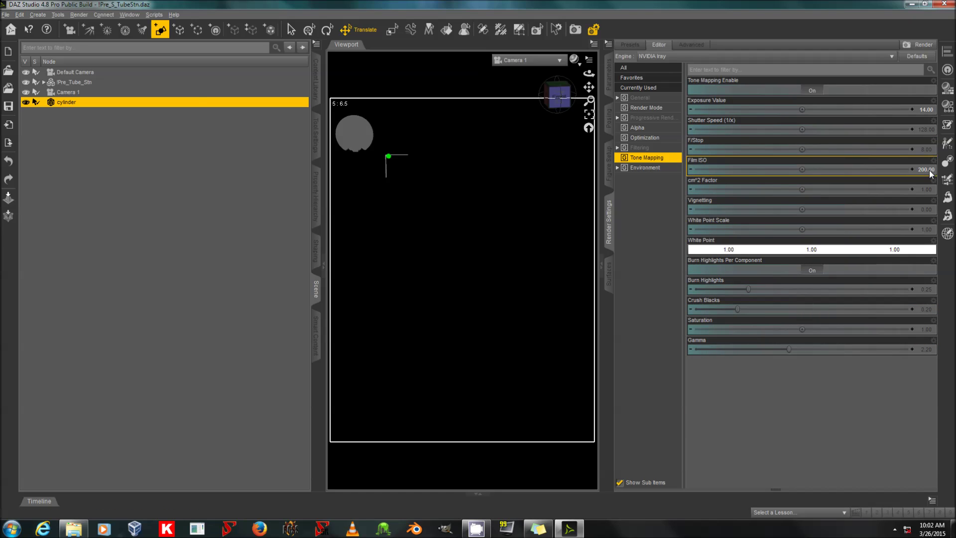
{"action": "left_click", "coordinate": [927, 149]}
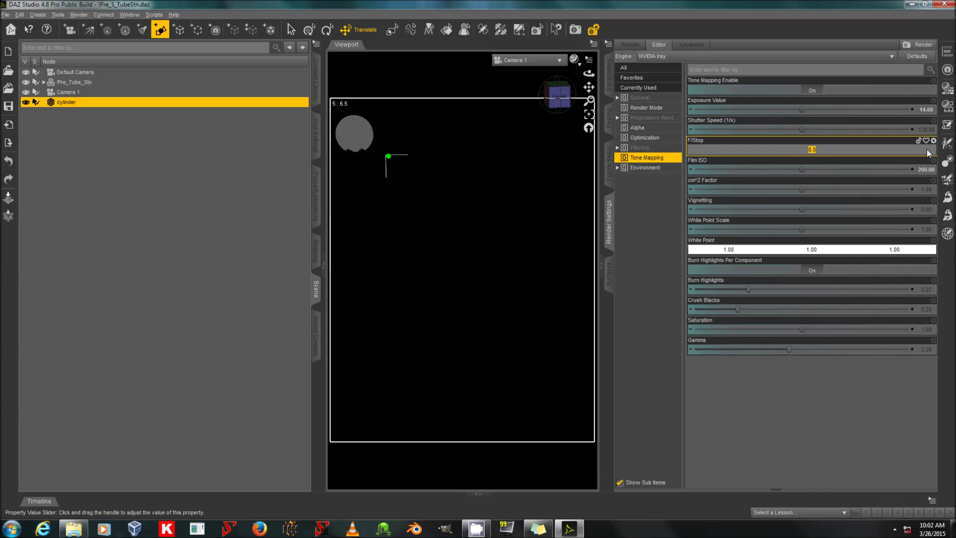
{"action": "type", "text": "11"}
{"action": "key", "text": "Return"}
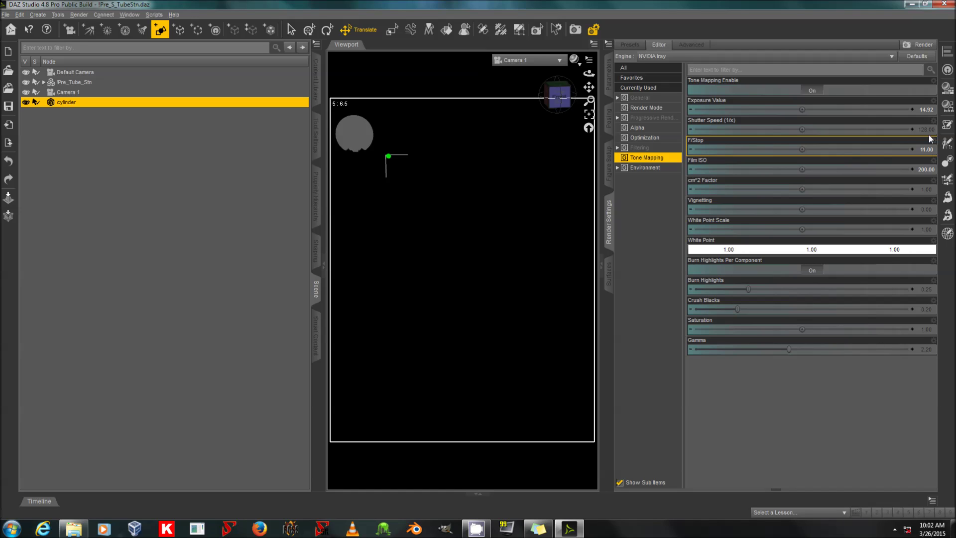
- Raise the tone mapping Film ISO to 400 and set the Shutter Speed to 64
{"action": "left_click", "coordinate": [923, 171]}
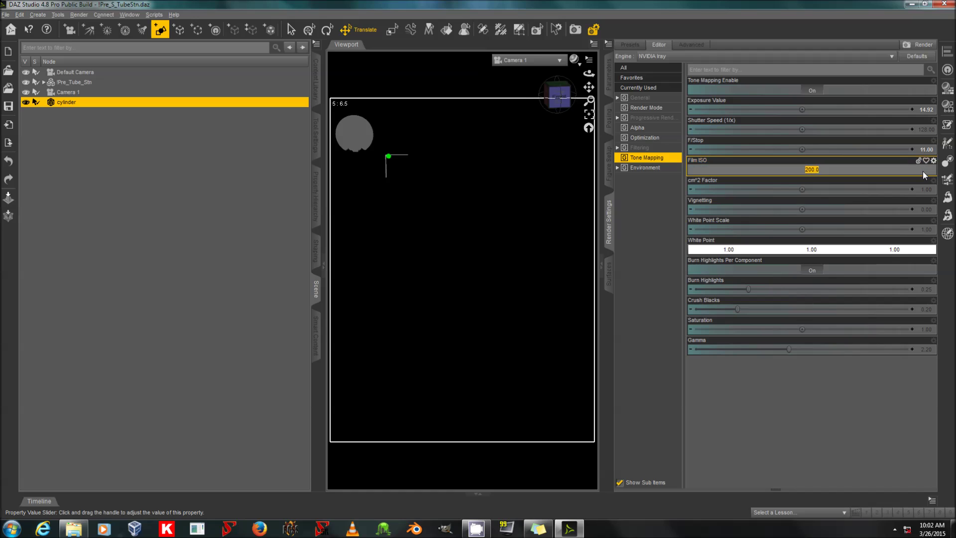
{"action": "type", "text": "400"}
{"action": "key", "text": "Return"}
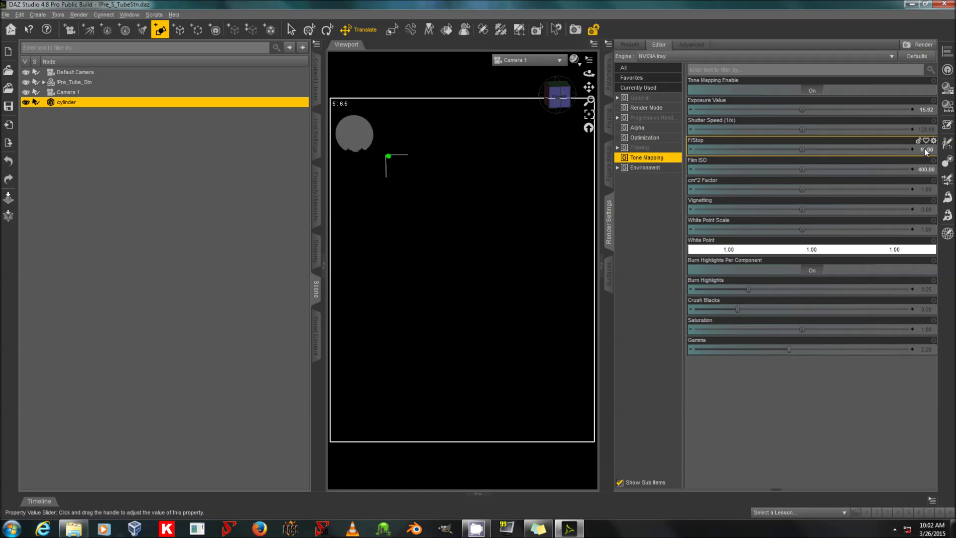
{"action": "left_click", "coordinate": [927, 130]}
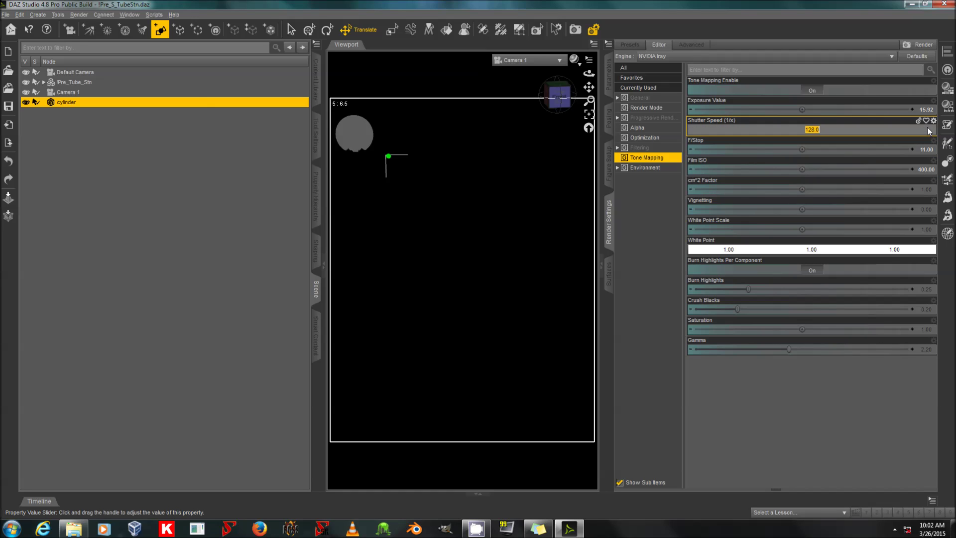
{"action": "type", "text": "64"}
{"action": "key", "text": "Return"}
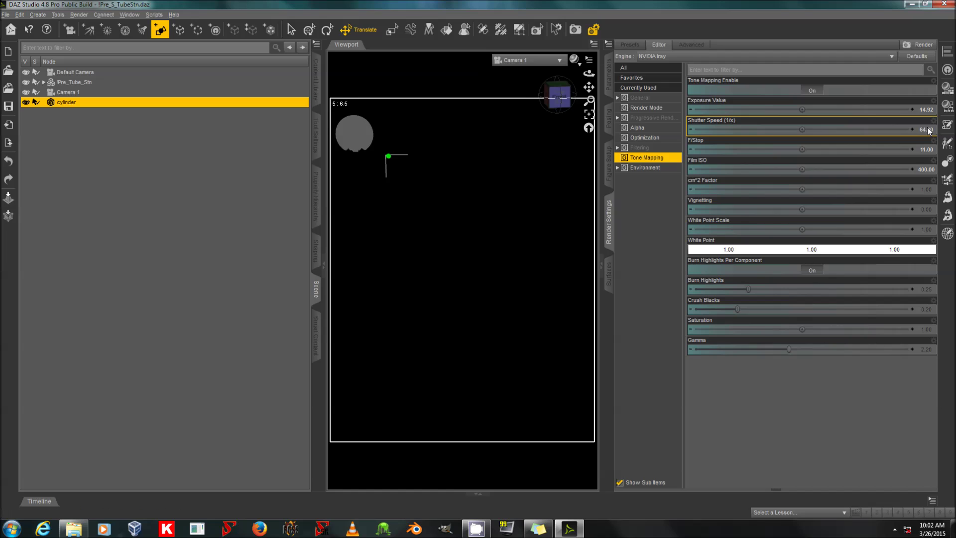
- Set the render width to 500 pixels with proportions constrained, run a test render, and close it
{"action": "left_click", "coordinate": [647, 98]}
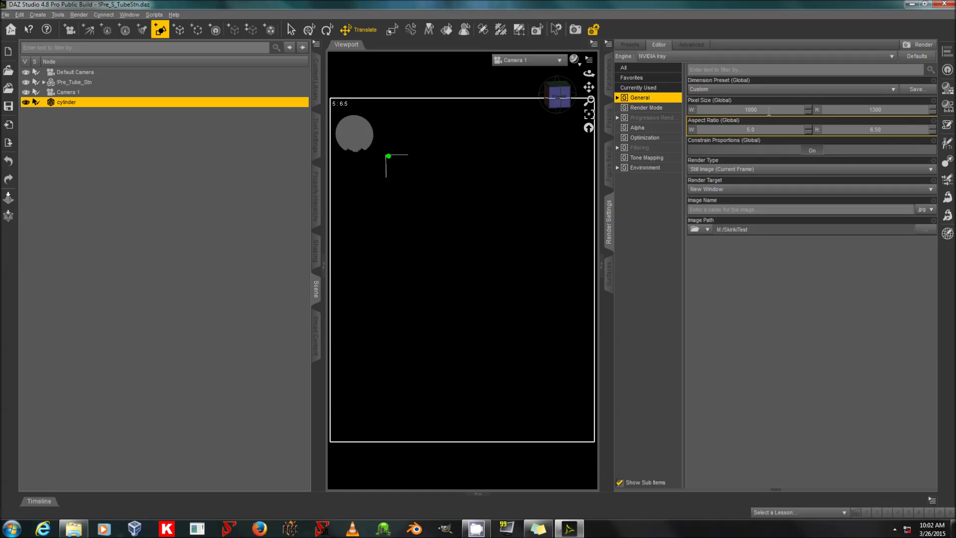
{"action": "left_click", "coordinate": [724, 108]}
{"action": "type", "text": "500"}
{"action": "key", "text": "Return"}
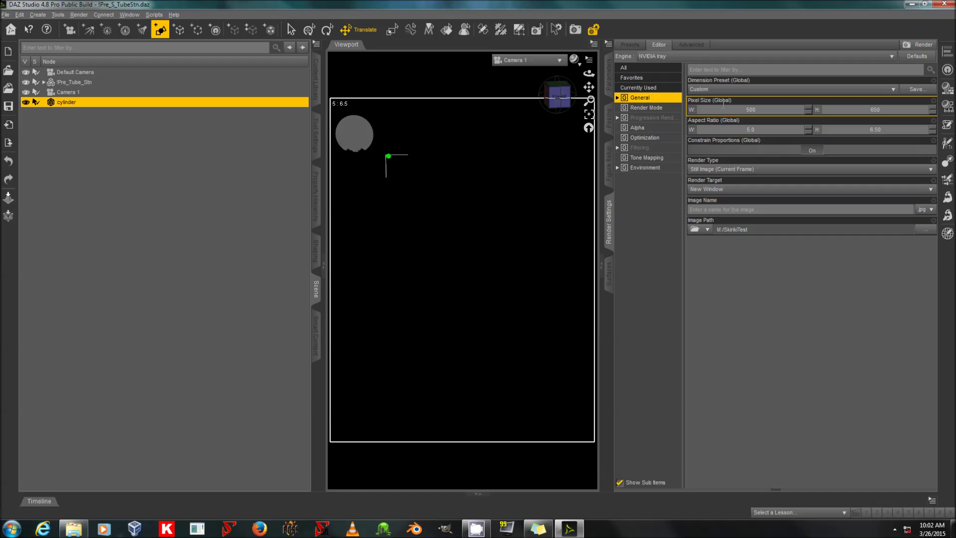
{"action": "key", "text": "ctrl+r"}
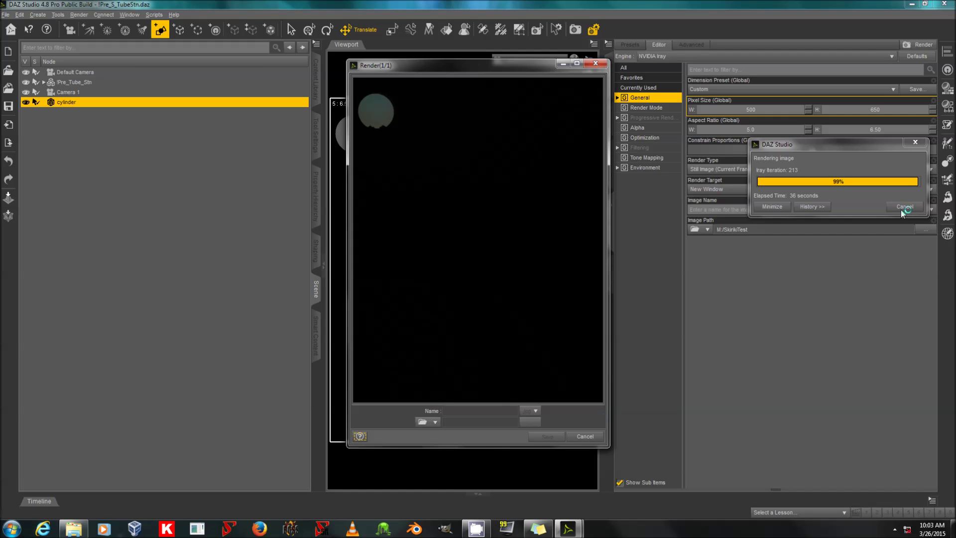
{"action": "left_click", "coordinate": [586, 437]}
- Create a photometric spot light using the transforms of the Perspective View, framed looking down the tunnel tracks
{"action": "left_click", "coordinate": [548, 60]}
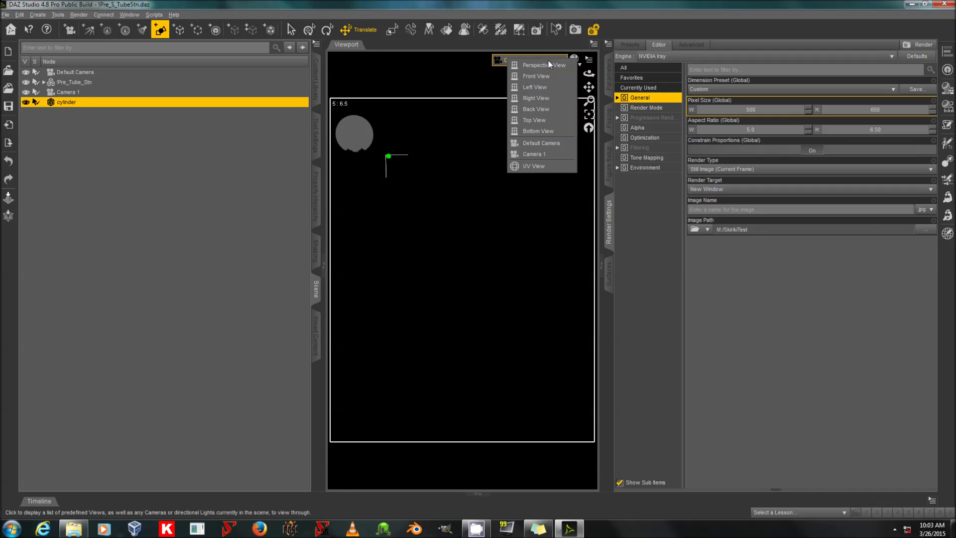
{"action": "left_click", "coordinate": [549, 65]}
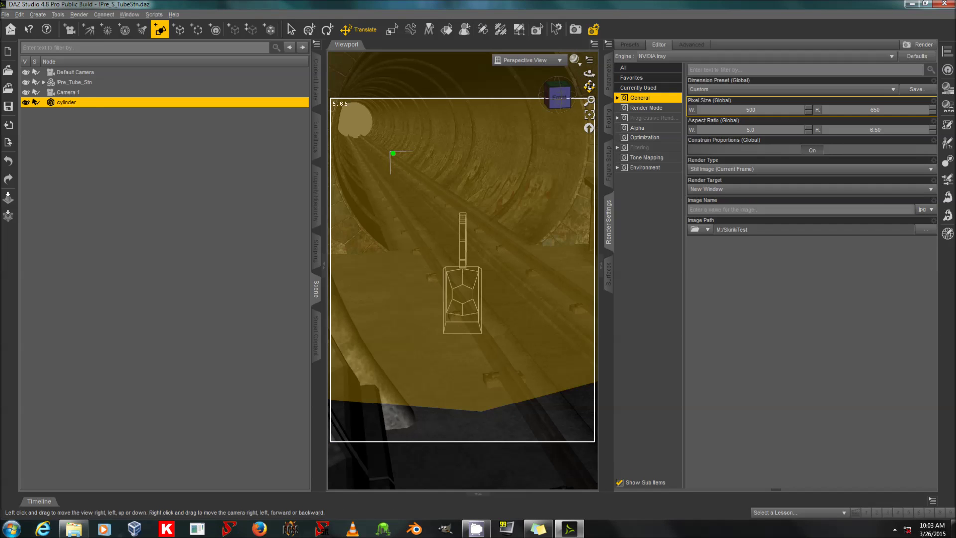
{"action": "left_click_drag", "start_coordinate": [589, 87], "coordinate": [620, 147]}
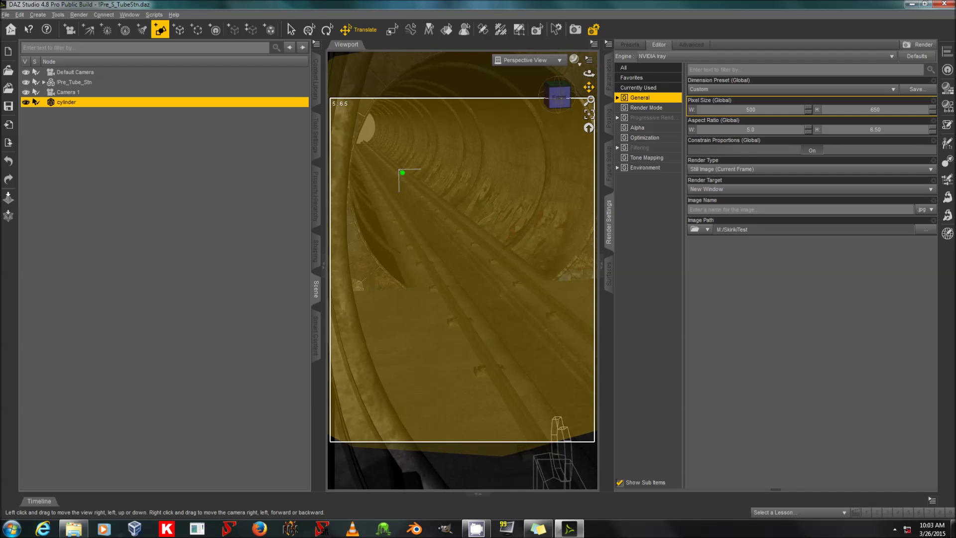
{"action": "left_click", "coordinate": [37, 15]}
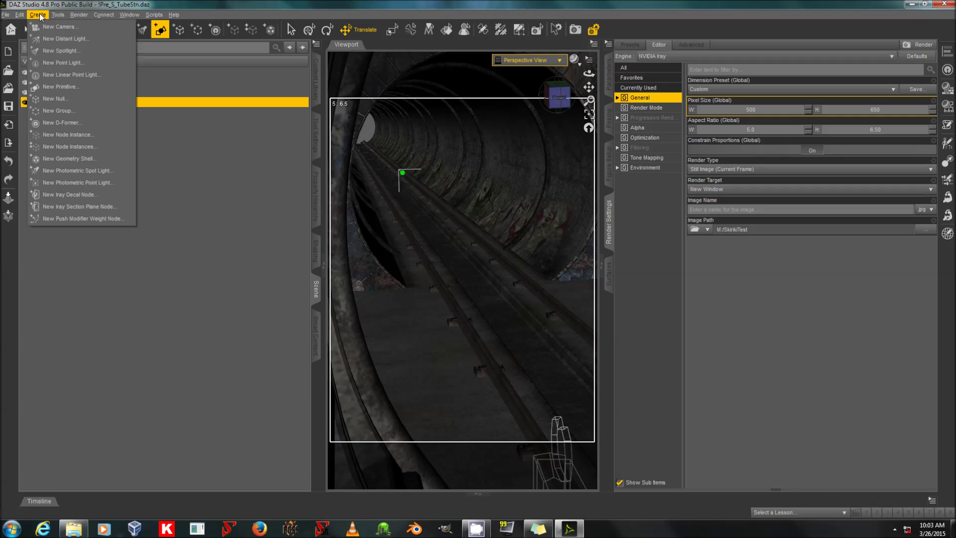
{"action": "left_click", "coordinate": [107, 171]}
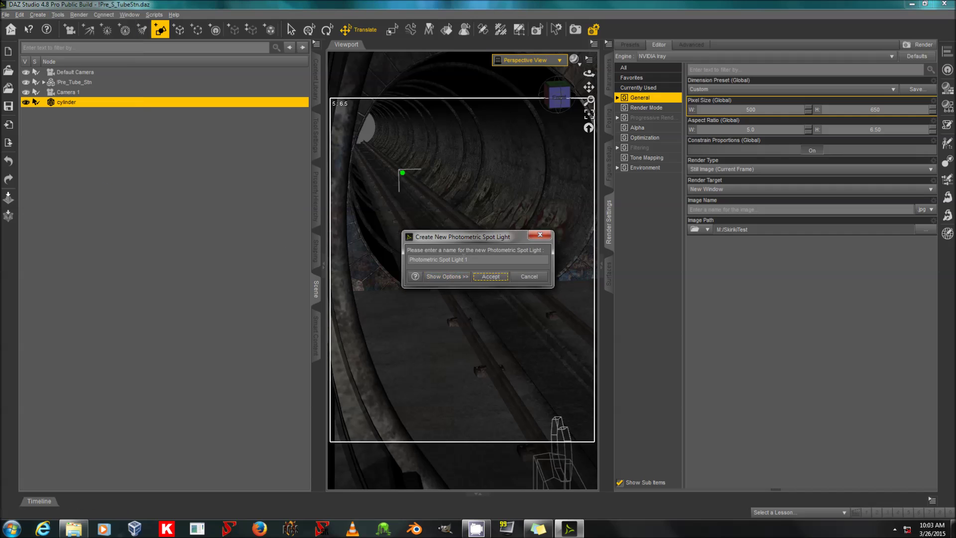
{"action": "left_click", "coordinate": [447, 276]}
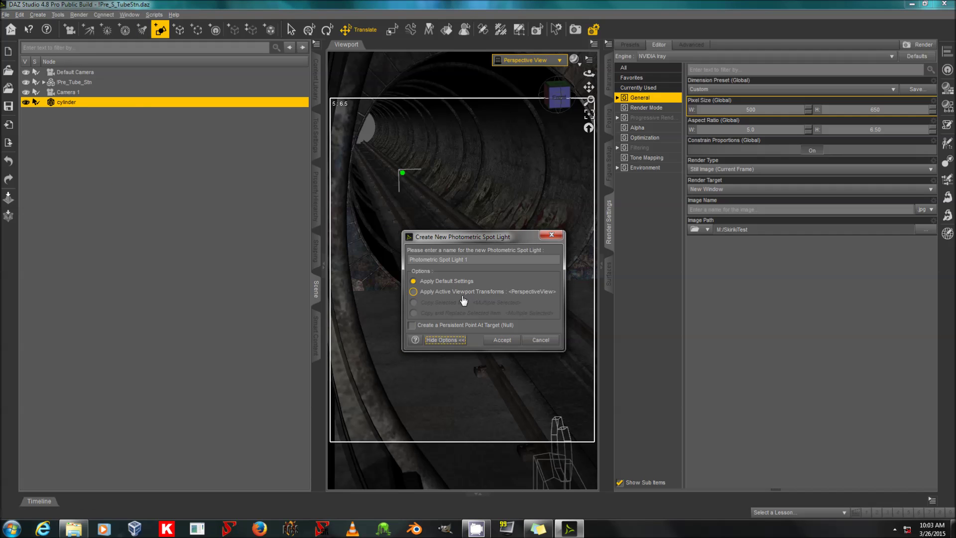
{"action": "left_click", "coordinate": [450, 292]}
{"action": "left_click", "coordinate": [501, 340]}
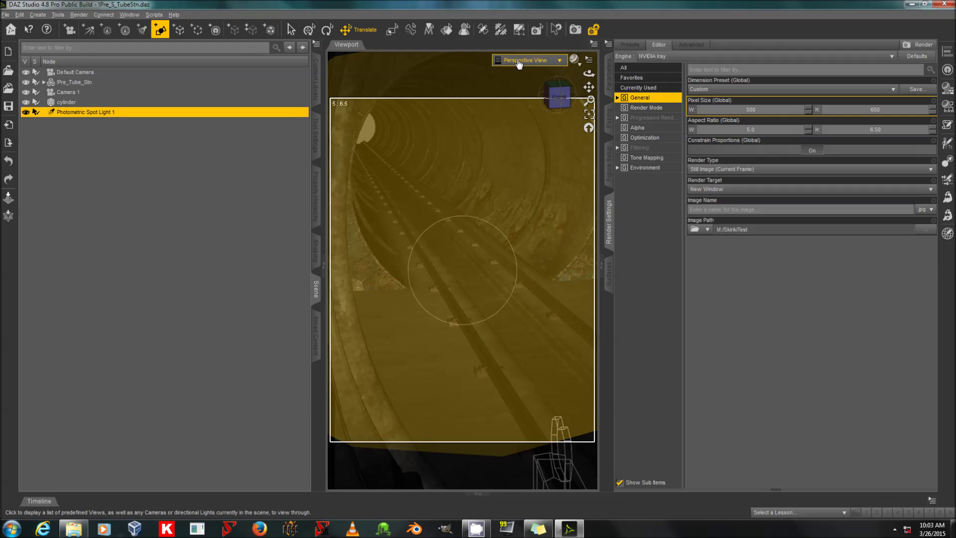
- Look through the photometric spot light and reposition it to aim down into the tunnel opening
{"action": "left_click", "coordinate": [518, 61]}
{"action": "left_click", "coordinate": [523, 167]}
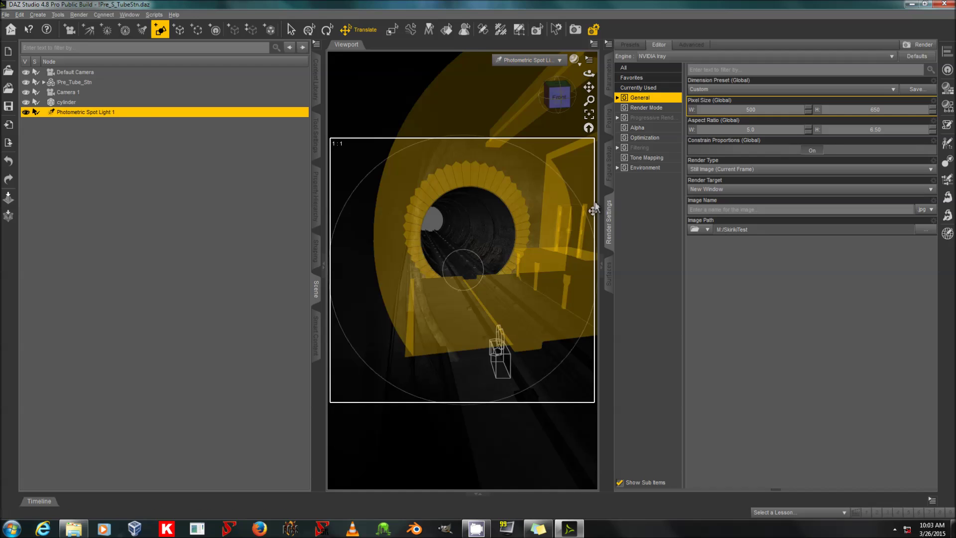
{"action": "mouse_move", "coordinate": [589, 100]}
{"action": "left_mouse_down"}
{"action": "mouse_move", "coordinate": [589, 75]}
{"action": "mouse_move", "coordinate": [588, 96]}
{"action": "left_mouse_up"}
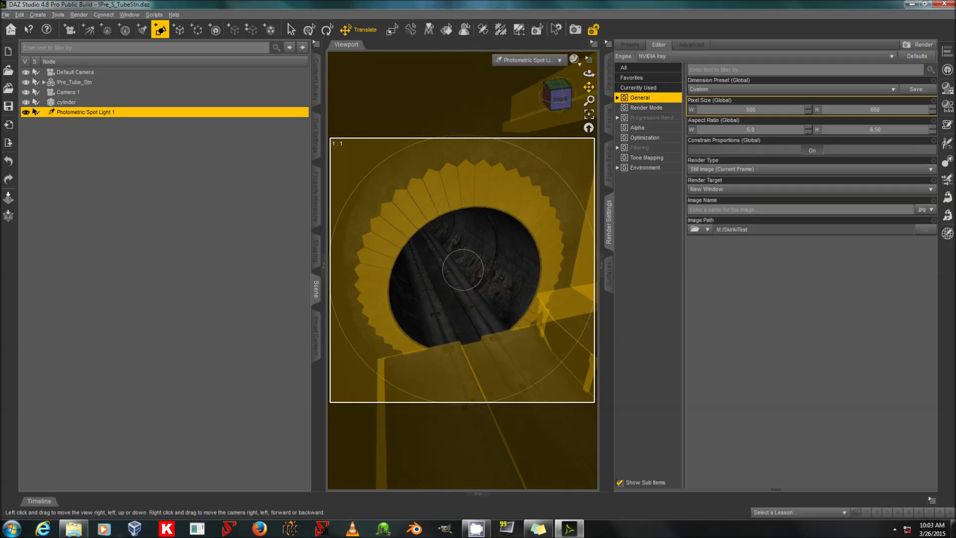
- Return the viewport to Camera 1 and set the photometric spot light's Luminous Flux to 15000 lumens
{"action": "left_click", "coordinate": [529, 60]}
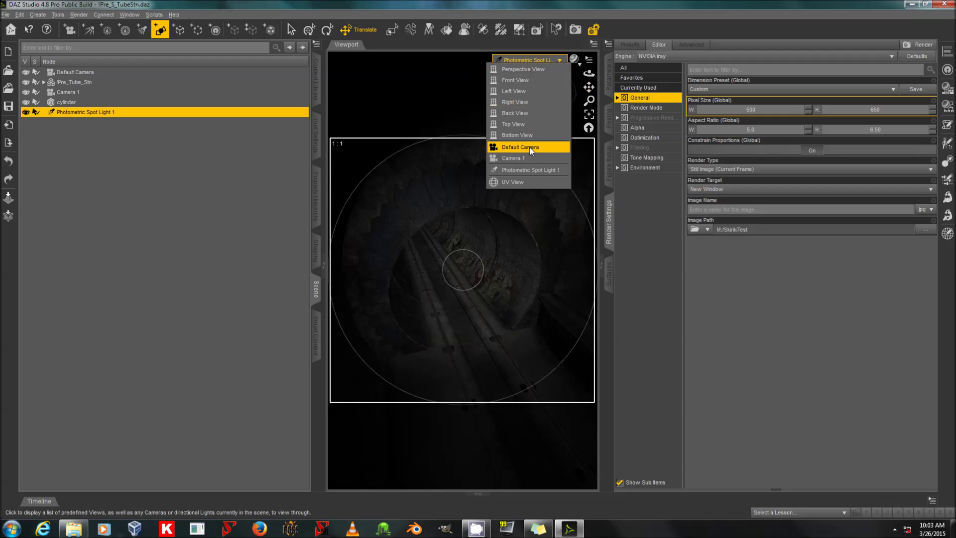
{"action": "left_click", "coordinate": [520, 158]}
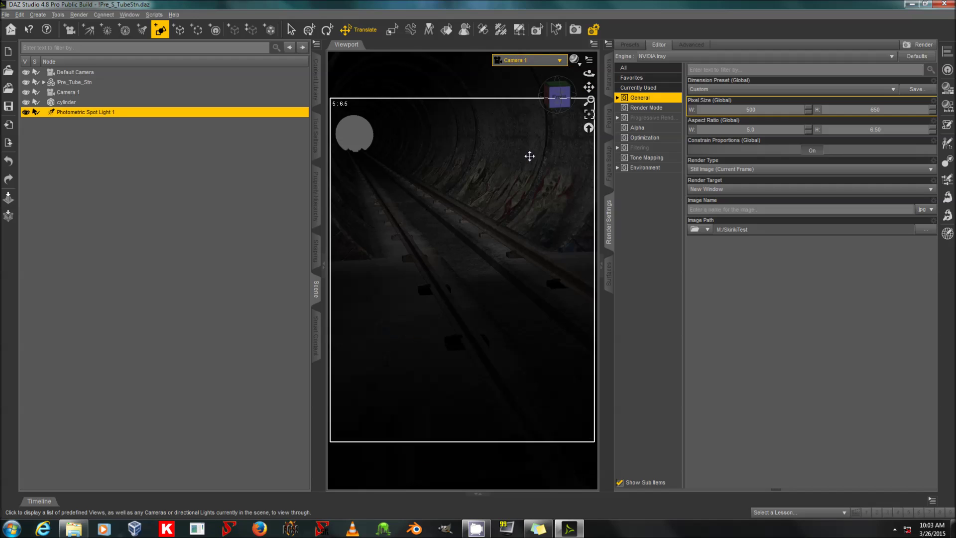
{"action": "left_click", "coordinate": [611, 72]}
{"action": "left_click", "coordinate": [672, 169]}
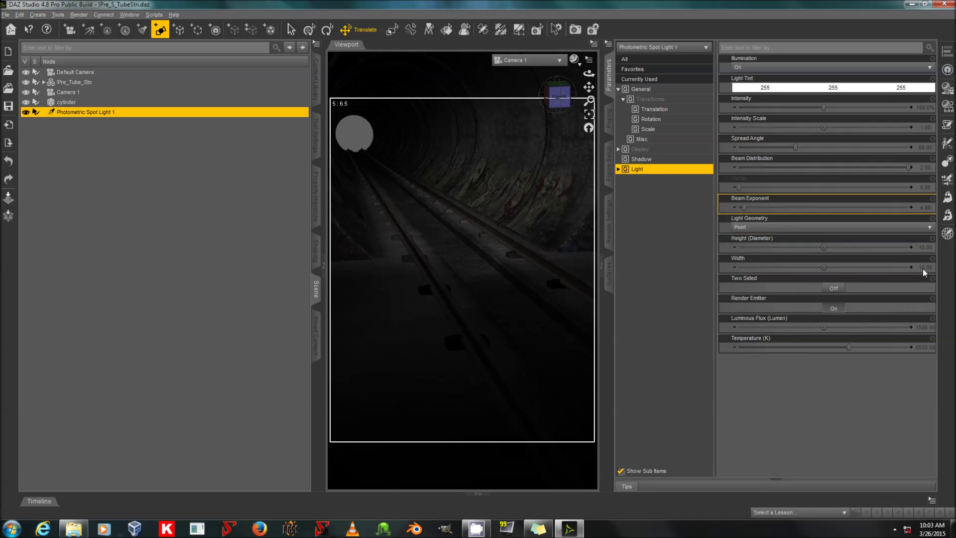
{"action": "left_click", "coordinate": [923, 327]}
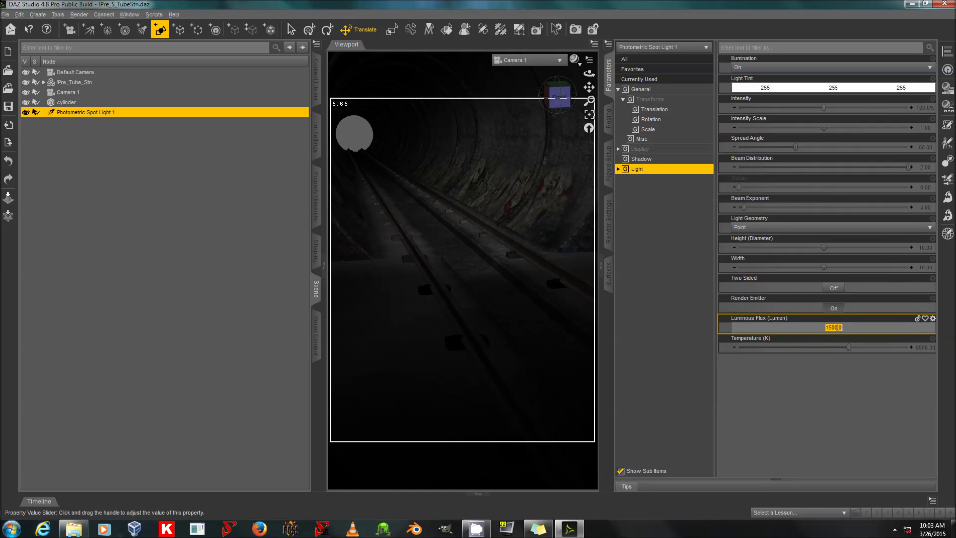
{"action": "left_click", "coordinate": [838, 328]}
{"action": "type", "text": "0"}
{"action": "key", "text": "Return"}
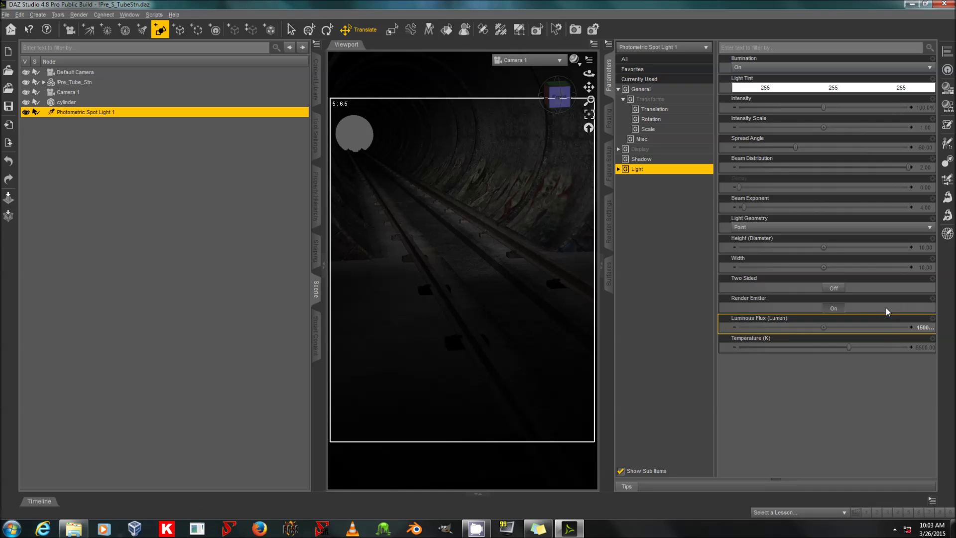
- Set the photometric spot light's Temperature to 6500 K
{"action": "left_click", "coordinate": [911, 347]}
{"action": "left_click", "coordinate": [916, 350]}
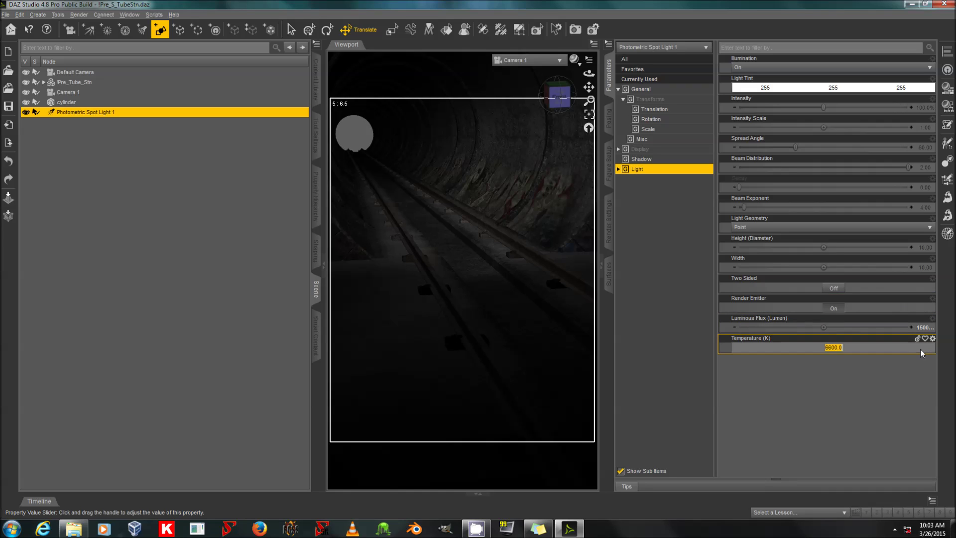
{"action": "type", "text": "6500"}
{"action": "key", "text": "Return"}
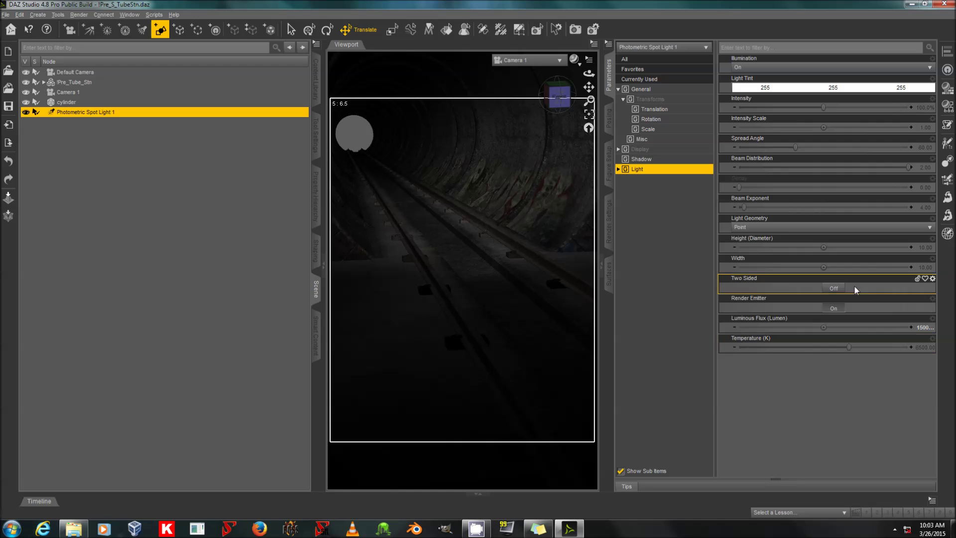
- Check the render settings, run a test render from Camera 1 to judge the spot light's brightness, and cancel it
{"action": "left_click", "coordinate": [608, 221]}
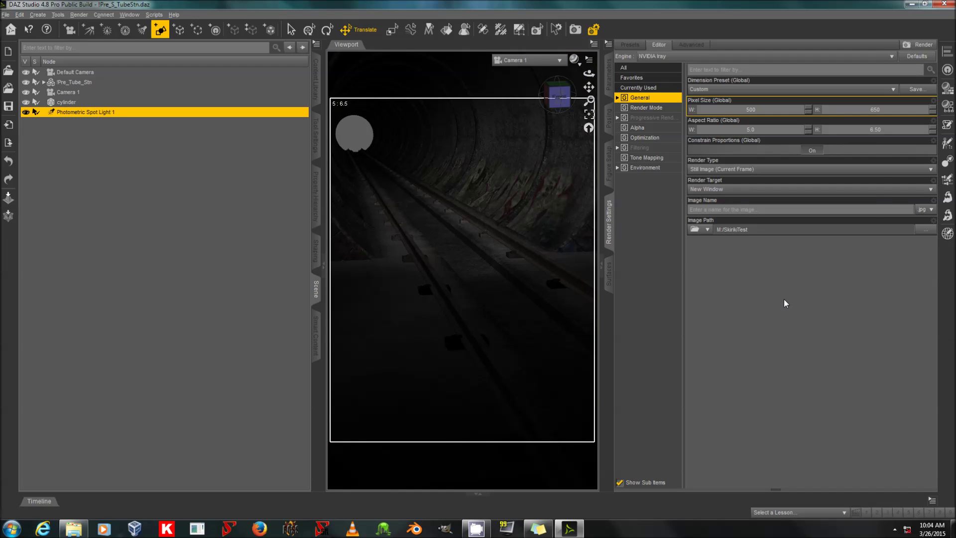
{"action": "key", "text": "ctrl+r"}
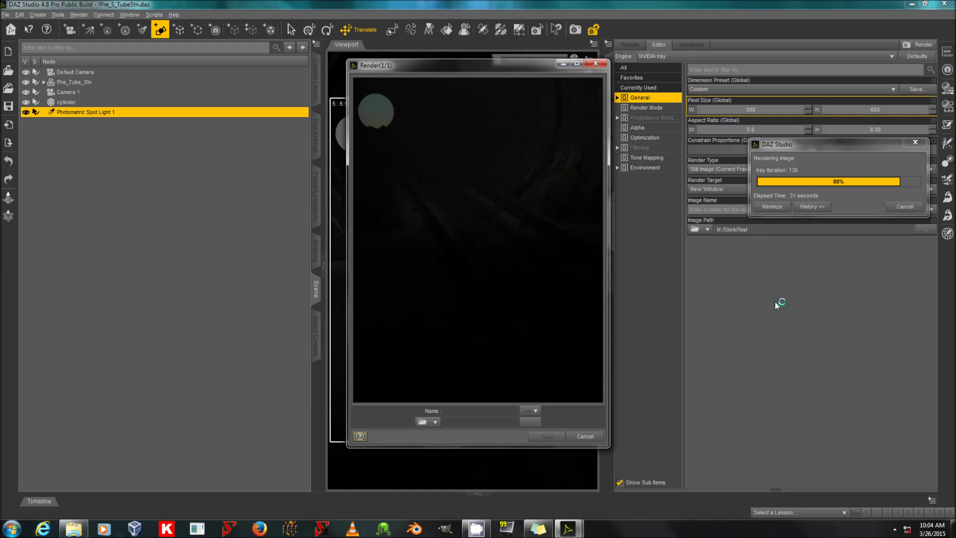
{"action": "left_click", "coordinate": [906, 207]}
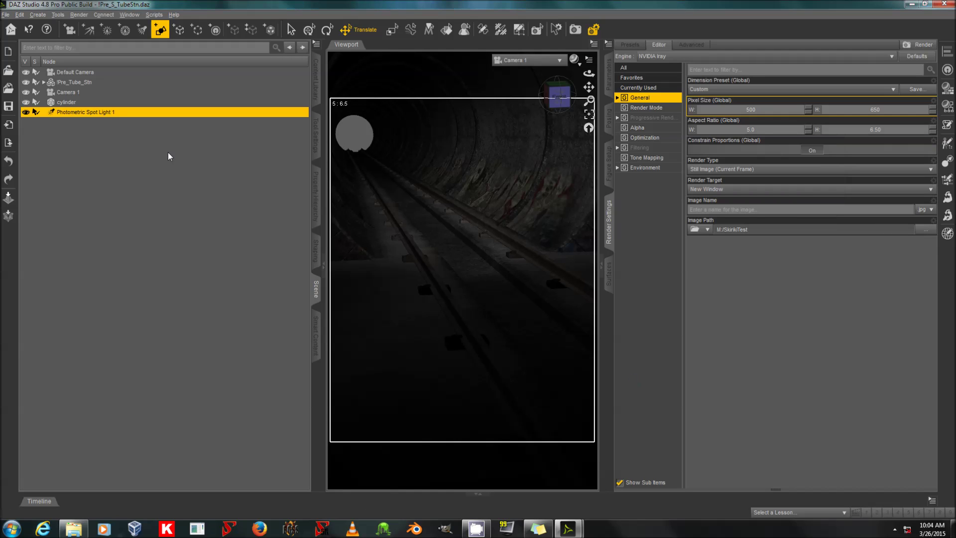
- Raise the photometric spot light's Luminous Flux to 150000 lumens
{"action": "left_click", "coordinate": [608, 75]}
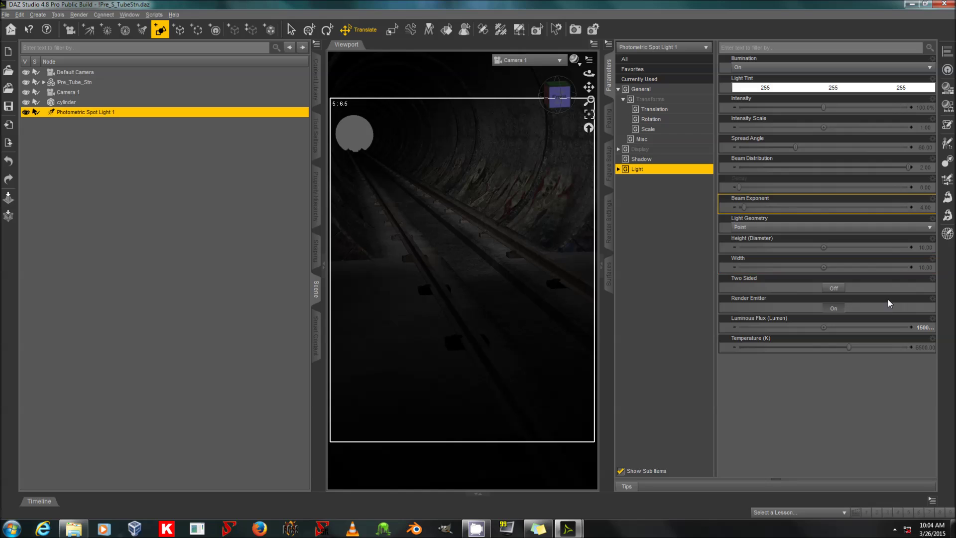
{"action": "left_click", "coordinate": [923, 327]}
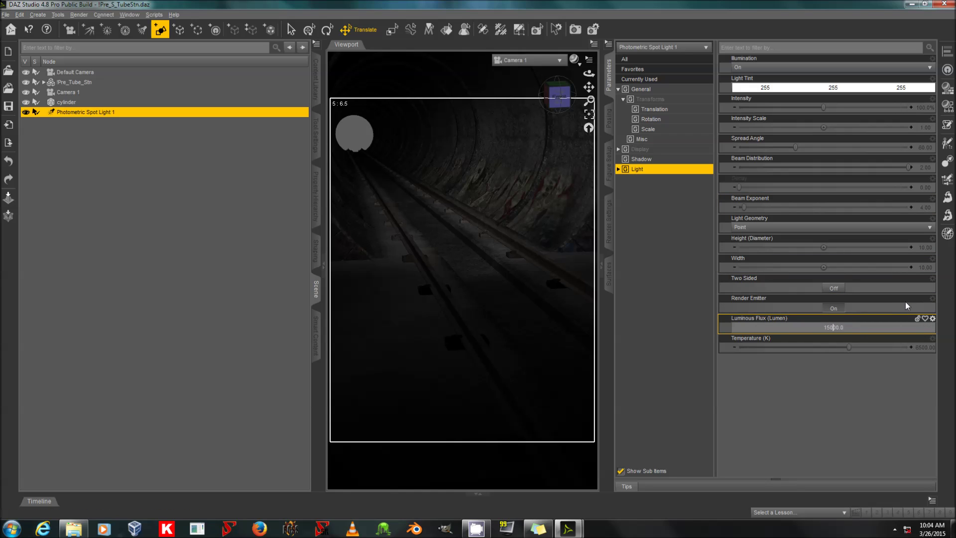
{"action": "type", "text": "0"}
{"action": "key", "text": "Return"}
{"action": "left_click", "coordinate": [872, 308]}
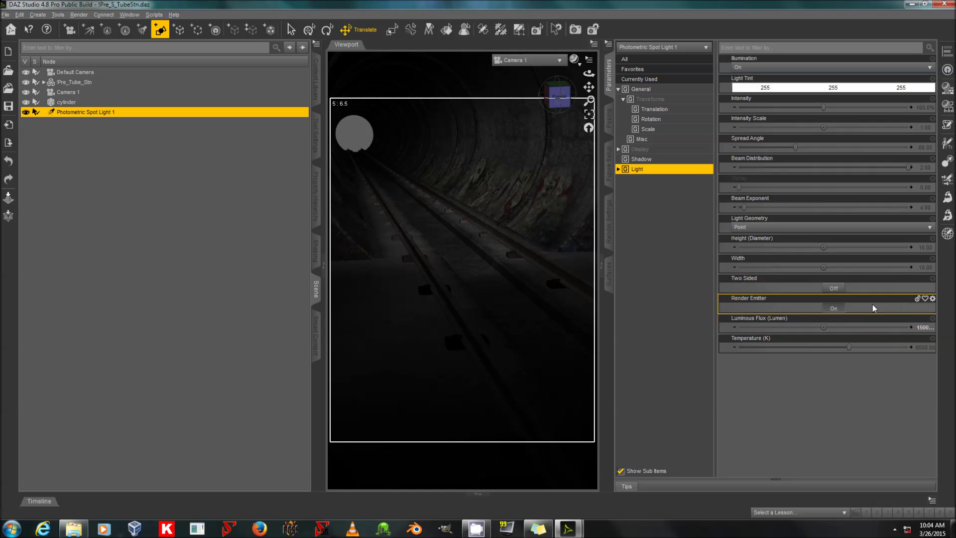
- Render the tunnel scene from Camera 1 again, dismissing the Windows color scheme prompt without changing the scheme
{"action": "key", "text": "ctrl+r"}
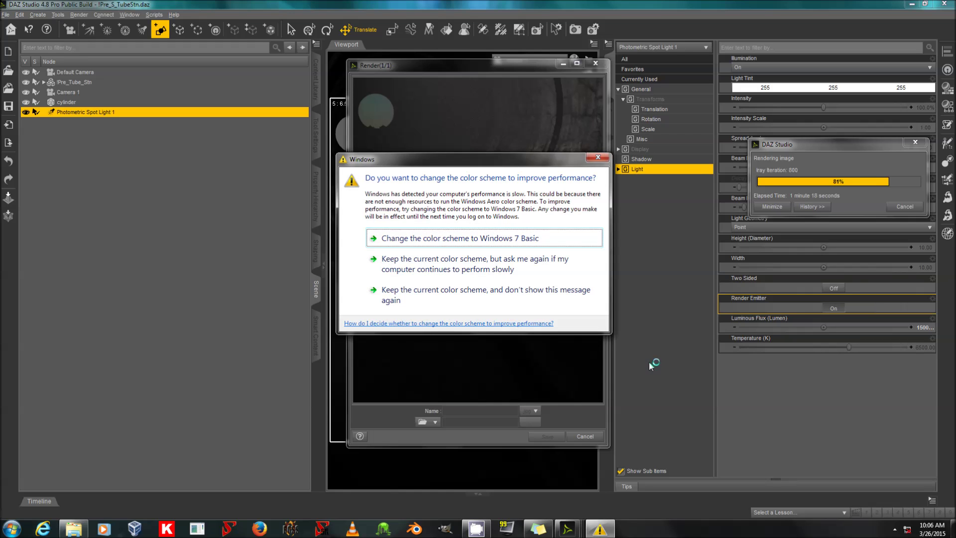
{"action": "left_click", "coordinate": [600, 158]}
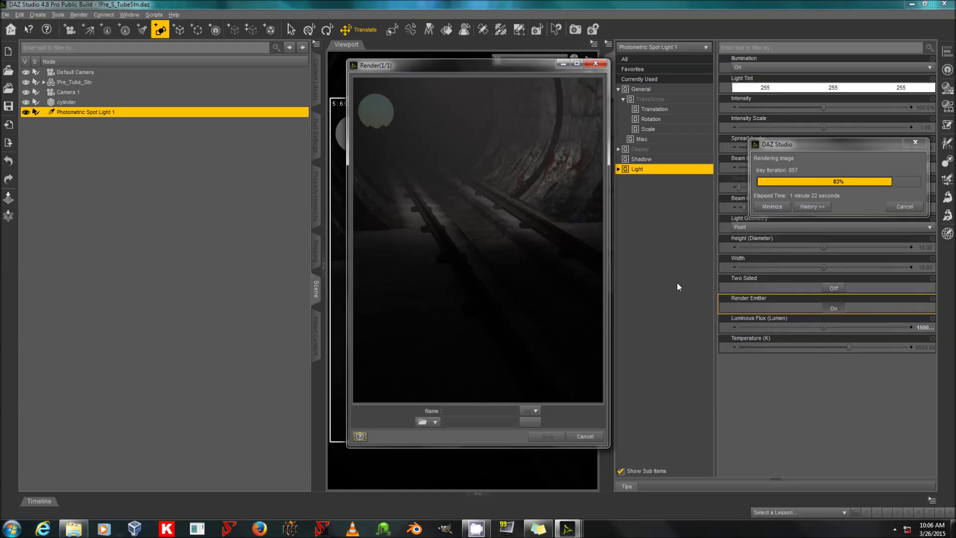